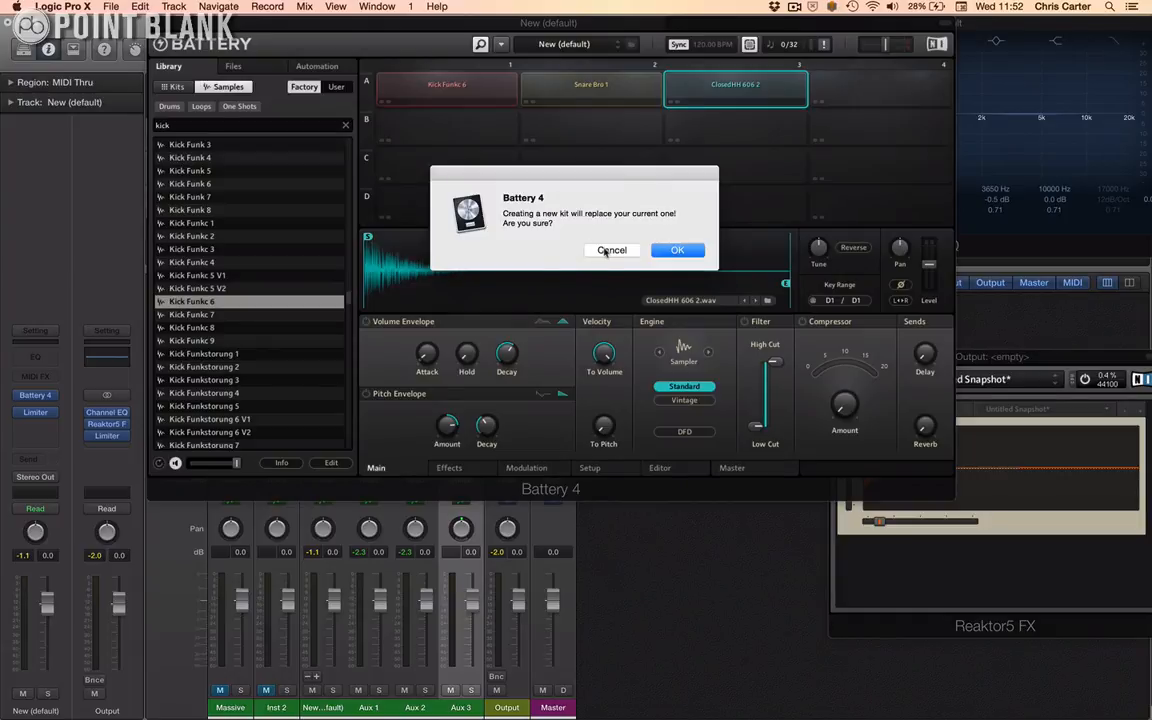
Step: Confirm creating a new kit in place of the current one and set its cell matrix size to 4x4
{"action": "left_click", "coordinate": [678, 251]}
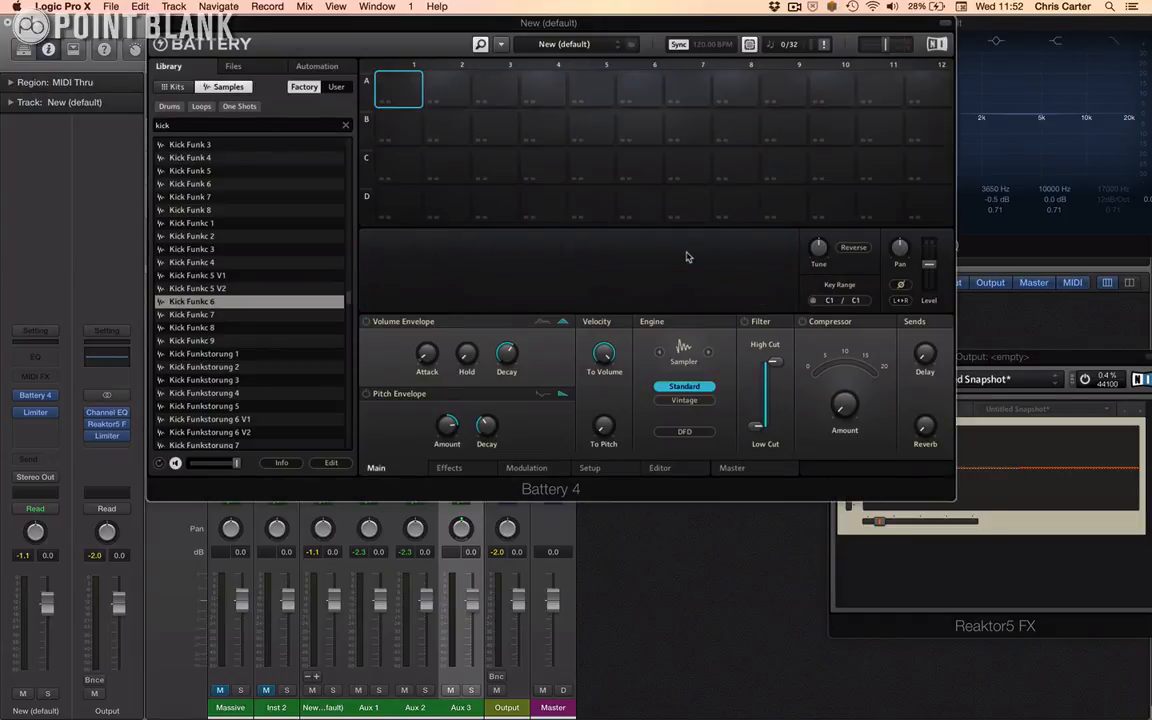
{"action": "left_click", "coordinate": [501, 44]}
{"action": "mouse_move", "coordinate": [511, 96]}
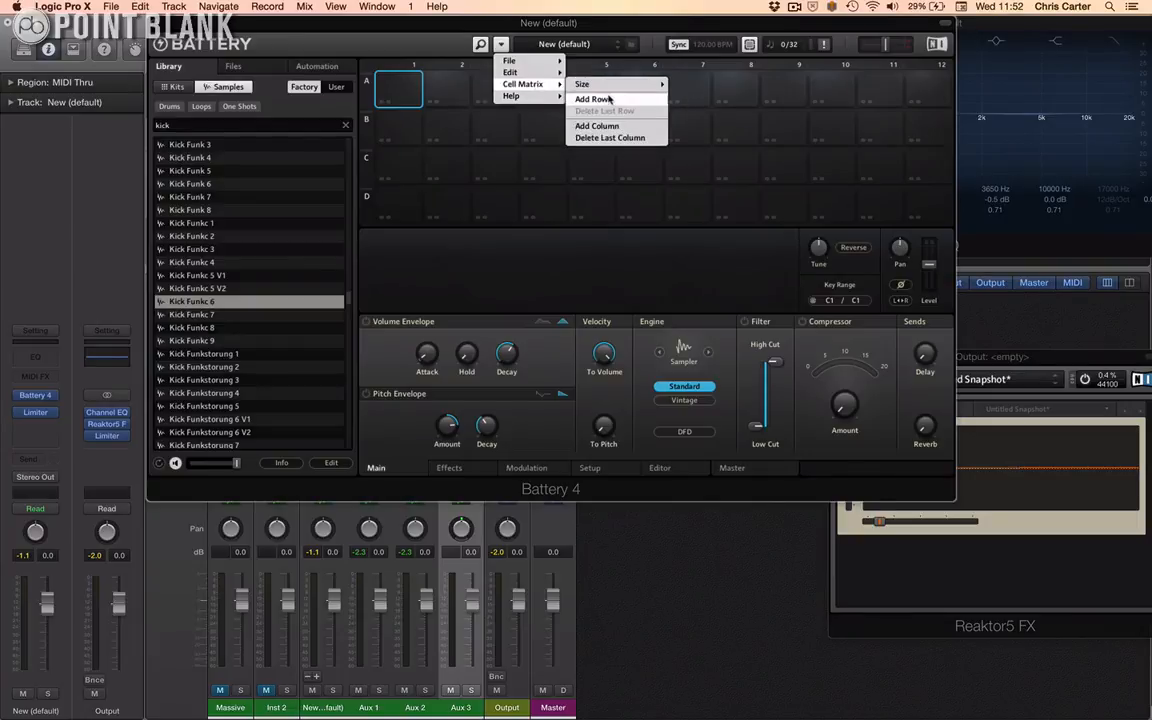
{"action": "mouse_move", "coordinate": [615, 84]}
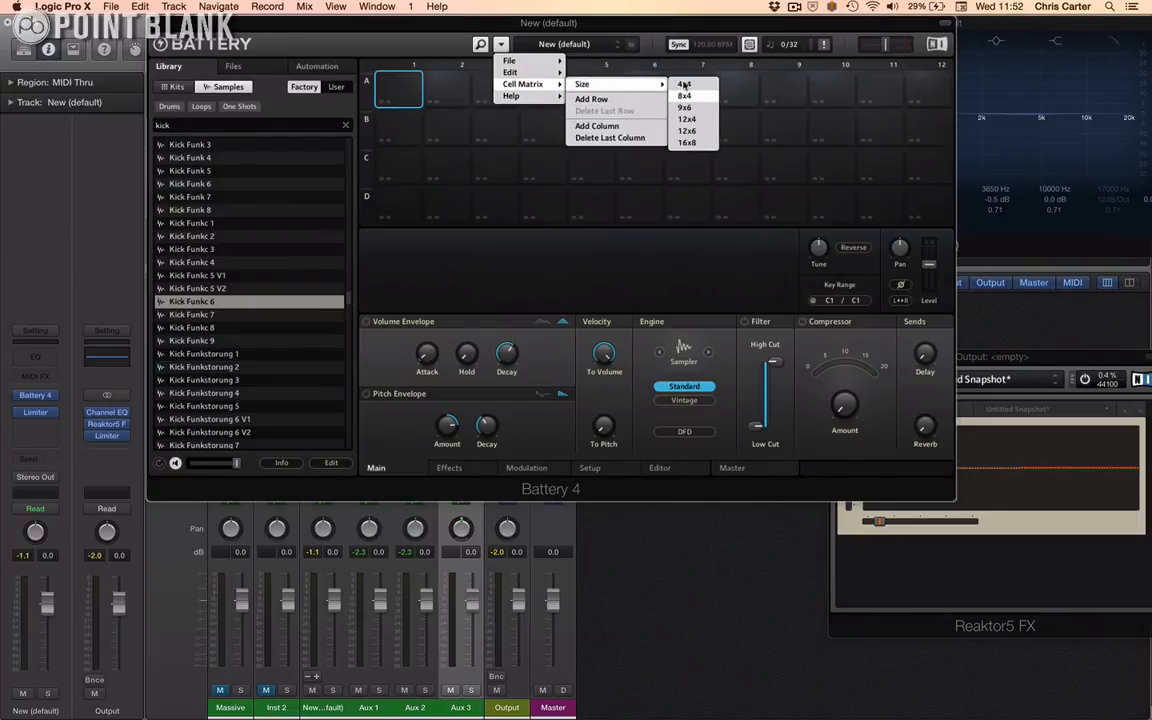
{"action": "left_click", "coordinate": [683, 85]}
{"action": "left_click", "coordinate": [679, 251]}
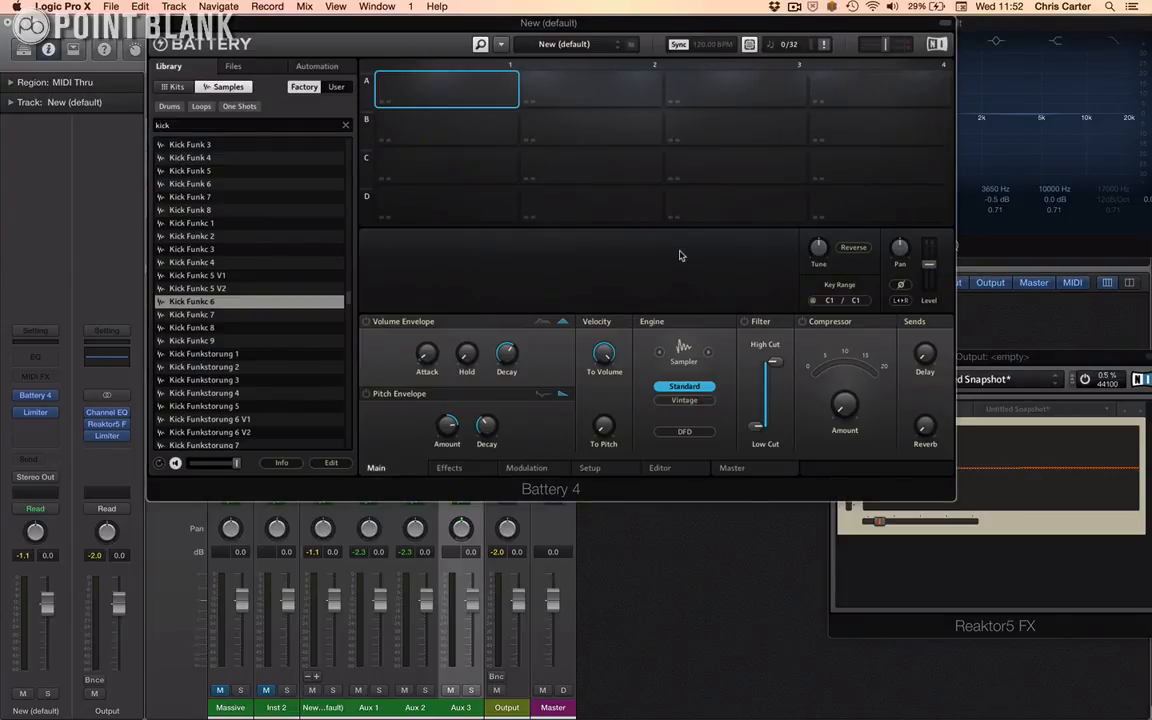
Step: Switch to Finder and load all the wav samples from the [KB6]_Korg_Minipops folder, without the txt file, into the cells starting at A1
{"action": "key", "text": "super+Tab"}
{"action": "key", "text": "super+Tab"}
{"action": "key", "text": "super+Tab"}
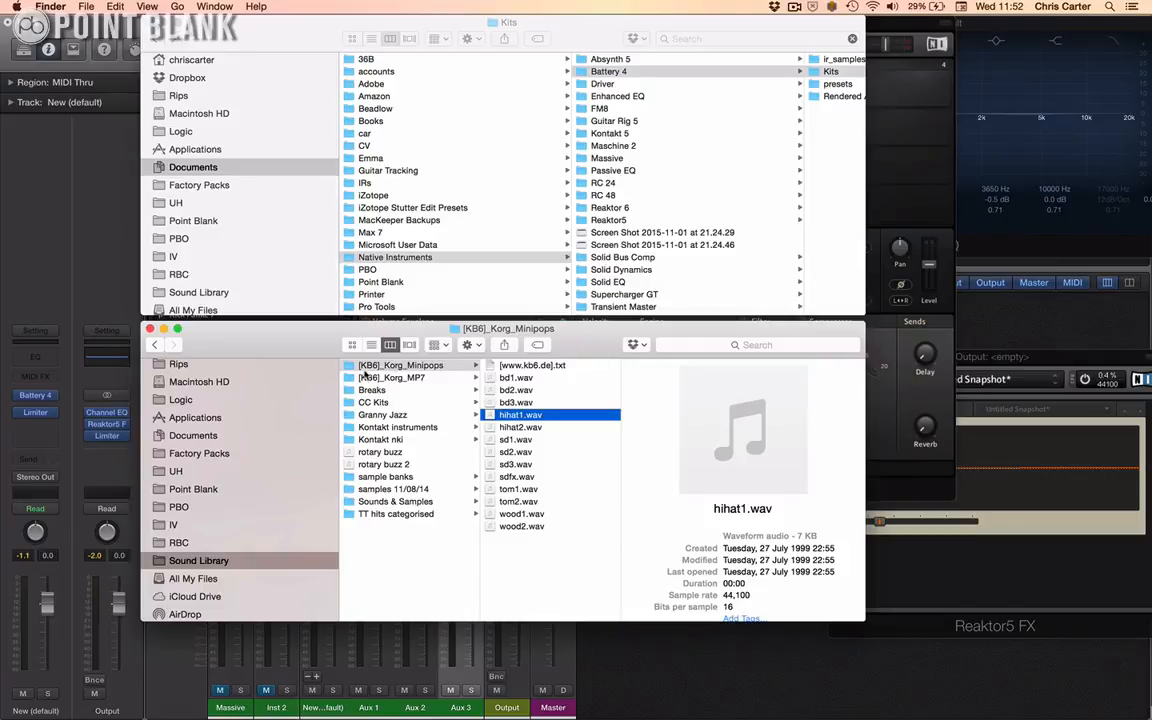
{"action": "left_click", "coordinate": [357, 366]}
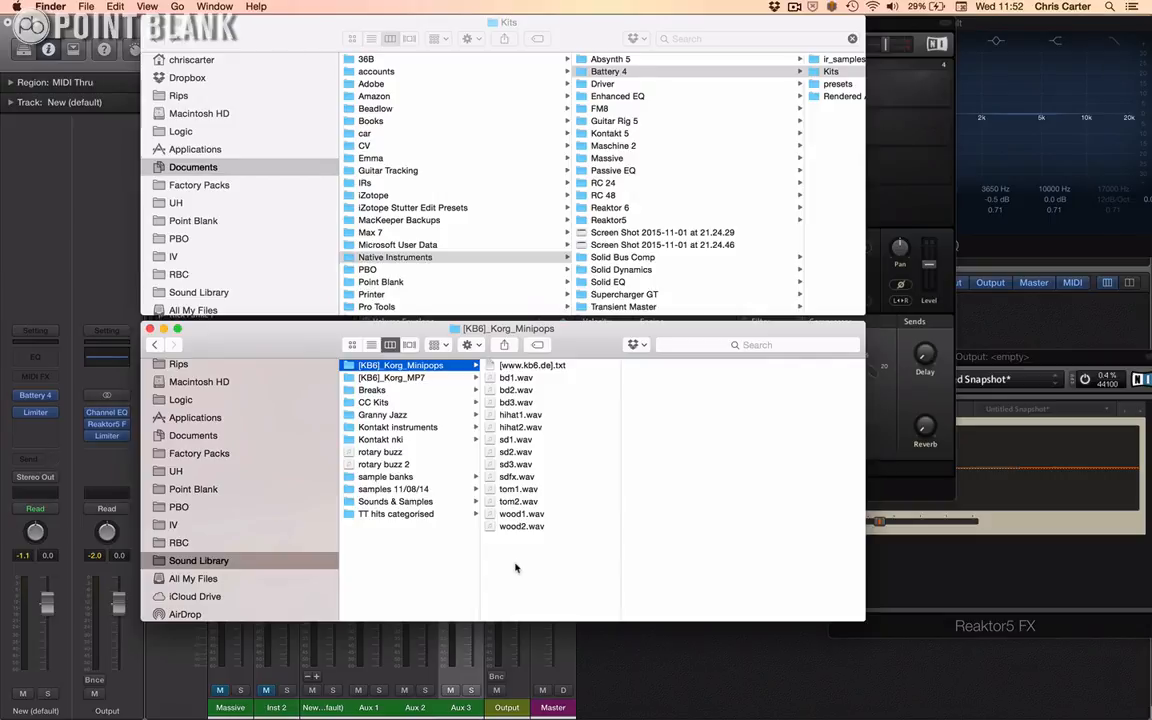
{"action": "left_click", "coordinate": [150, 22]}
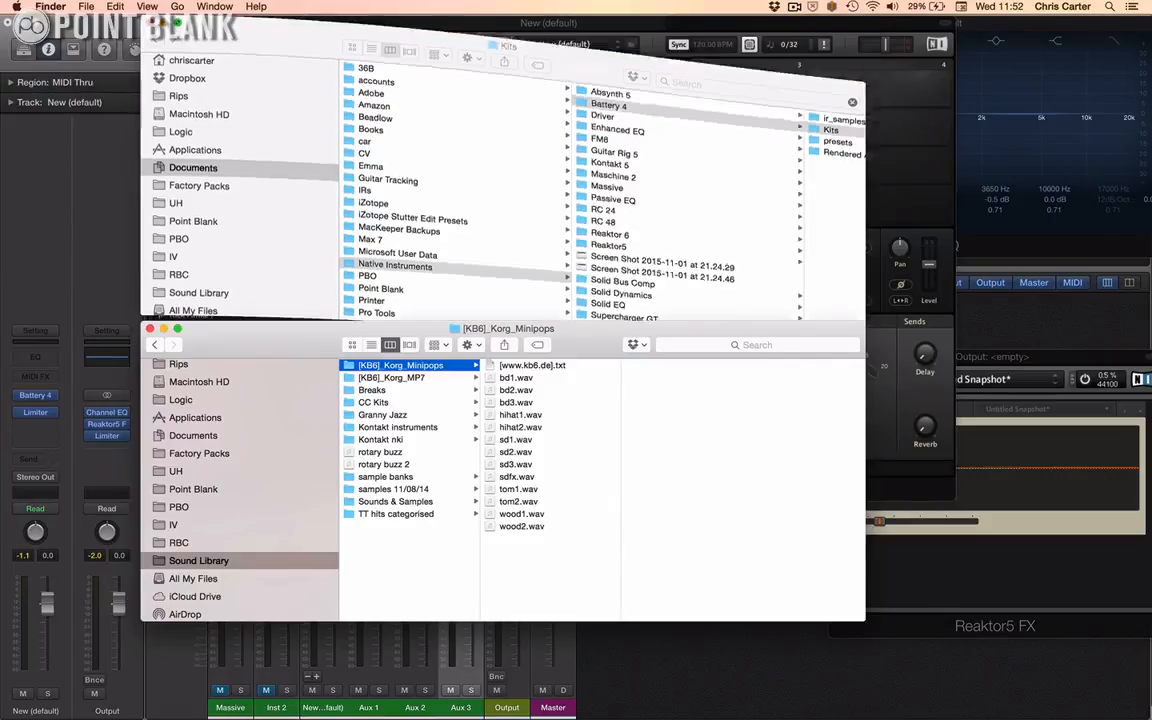
{"action": "left_click_drag", "start_coordinate": [503, 557], "coordinate": [508, 364]}
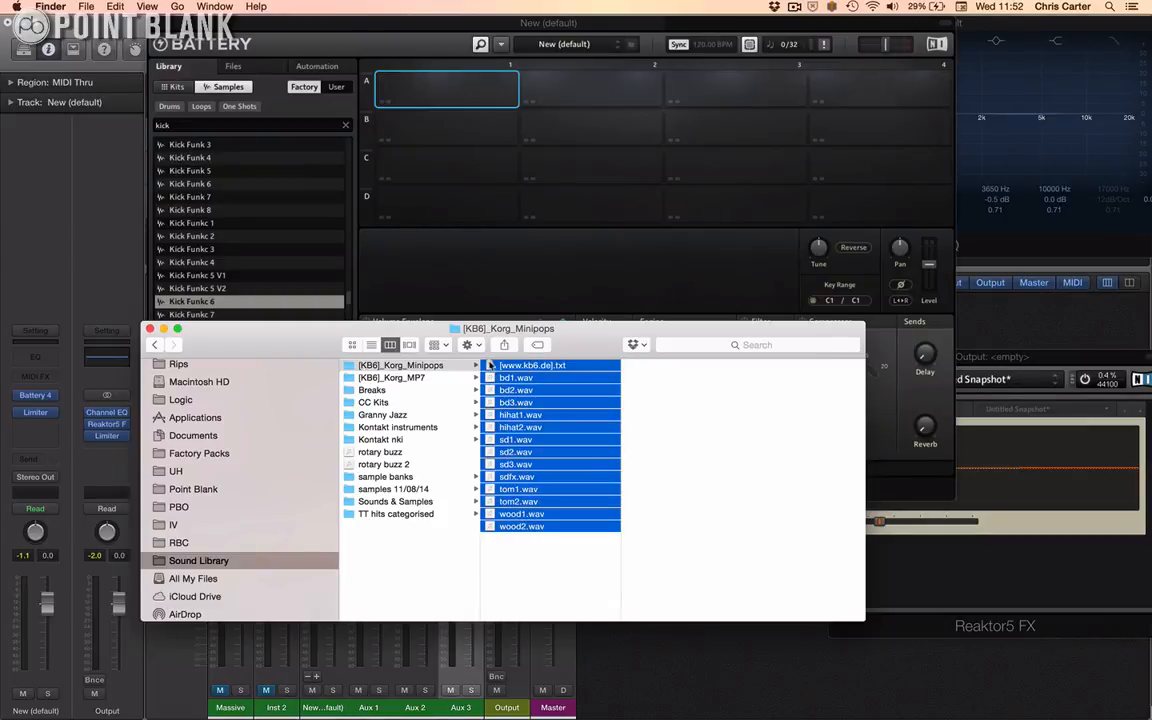
{"action": "left_click", "coordinate": [490, 366], "text": "super"}
{"action": "left_click_drag", "start_coordinate": [490, 378], "coordinate": [432, 81]}
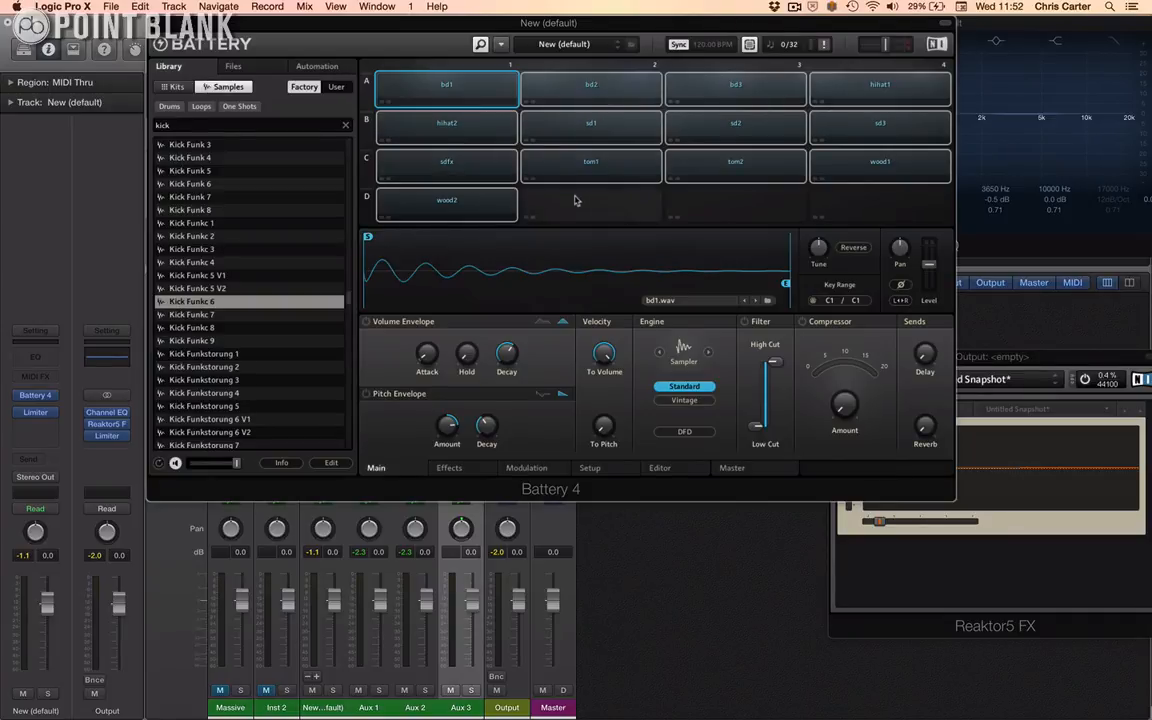
Step: Audition the bass drum cells bd1, bd2 and bd3 and set the color of all three to red
{"action": "left_click", "coordinate": [437, 94]}
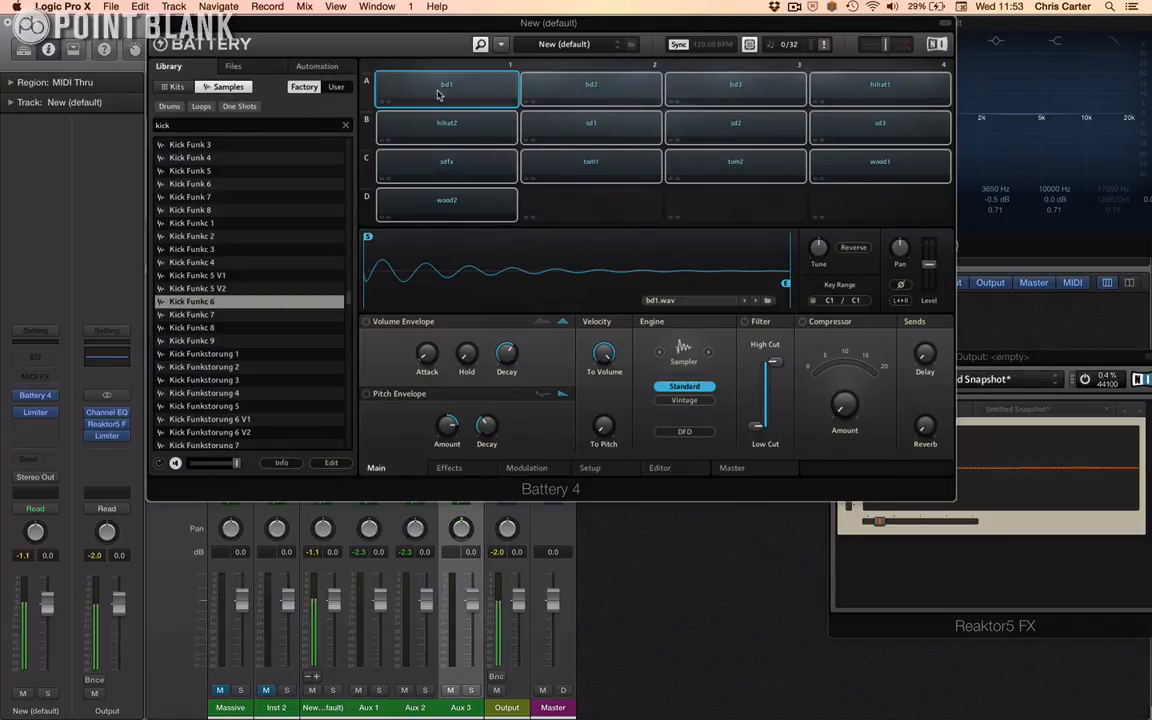
{"action": "left_click", "coordinate": [590, 94]}
{"action": "left_click", "coordinate": [698, 94]}
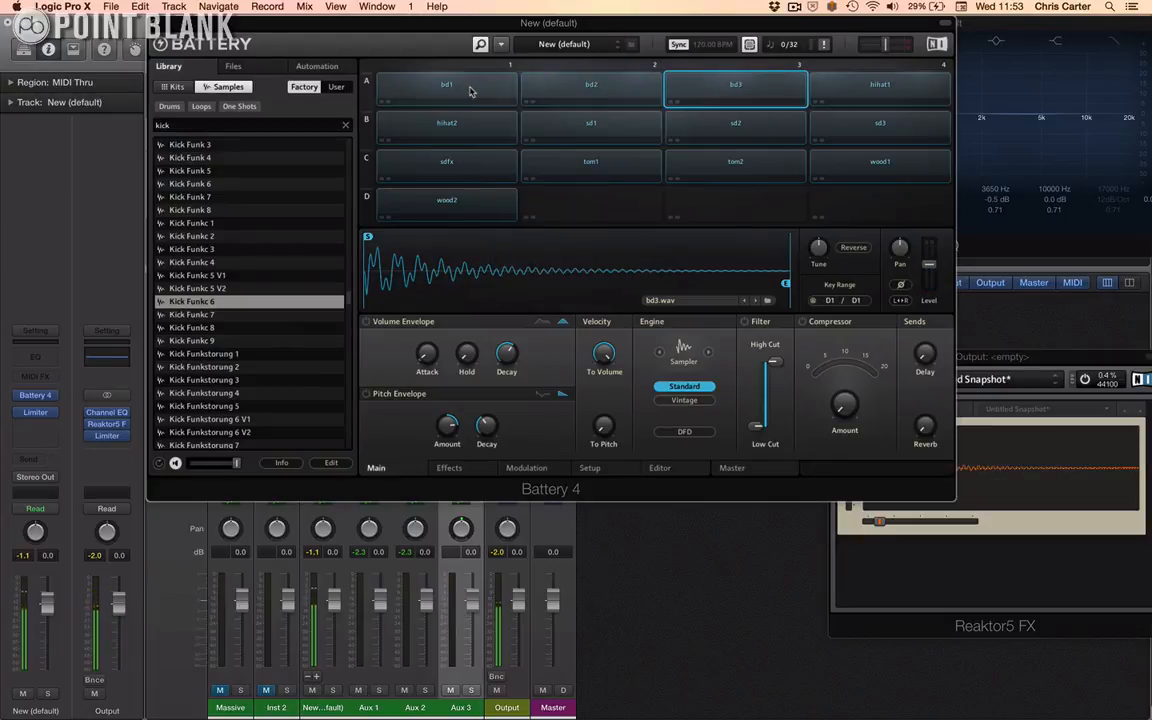
{"action": "left_click", "coordinate": [470, 91]}
{"action": "left_click", "coordinate": [575, 90]}
{"action": "left_click", "coordinate": [695, 88]}
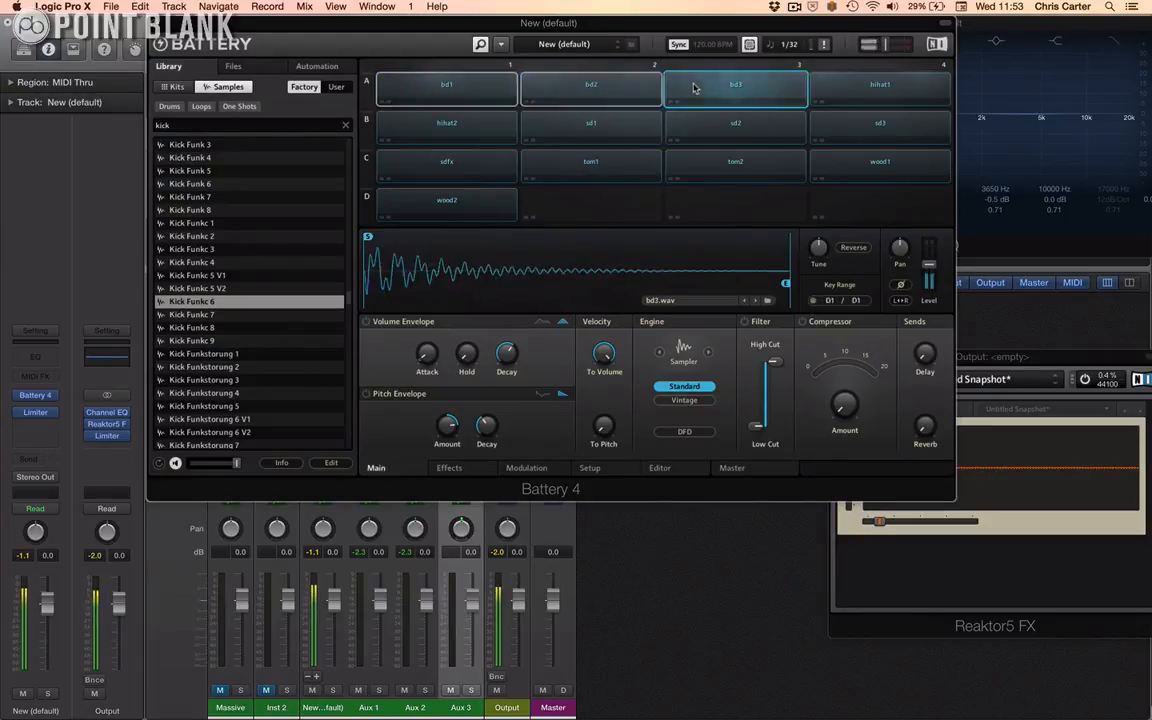
{"action": "right_click", "coordinate": [686, 92]}
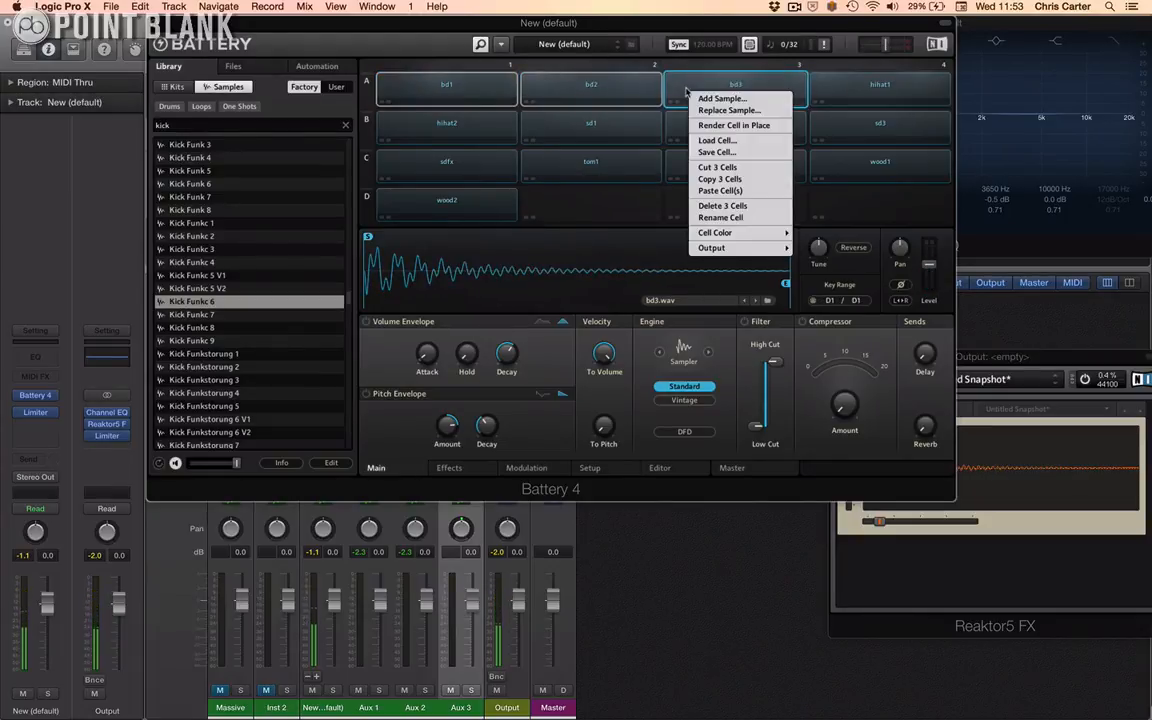
{"action": "mouse_move", "coordinate": [760, 232]}
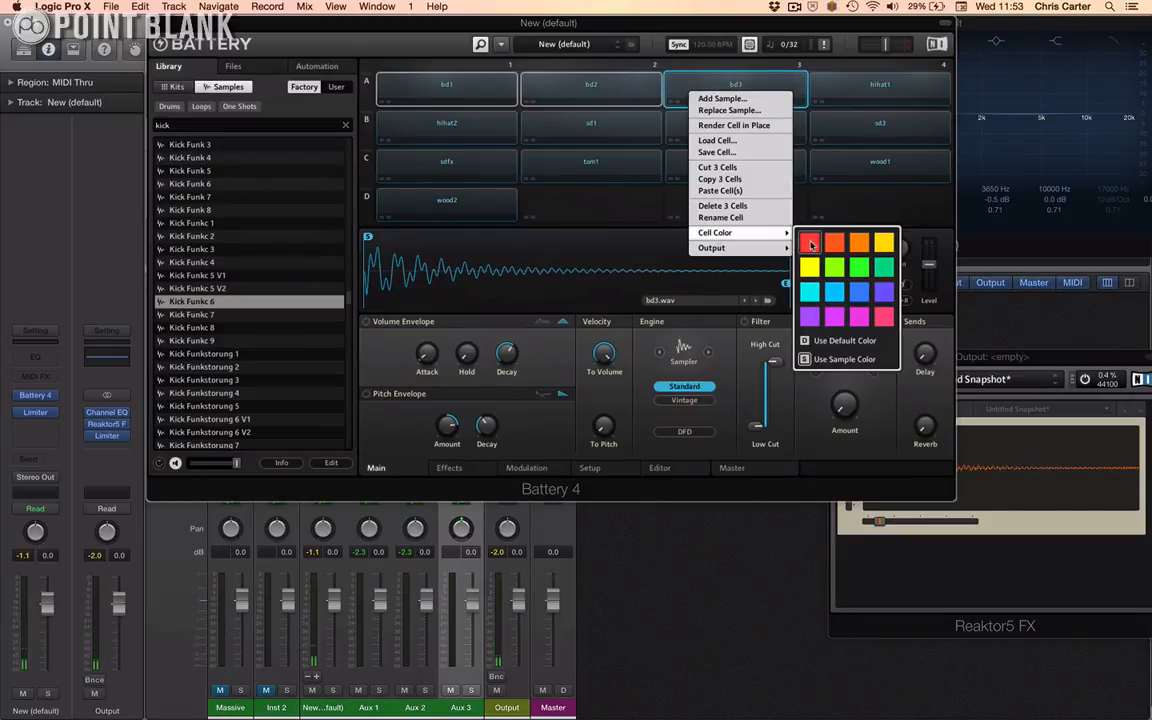
{"action": "left_click", "coordinate": [810, 244]}
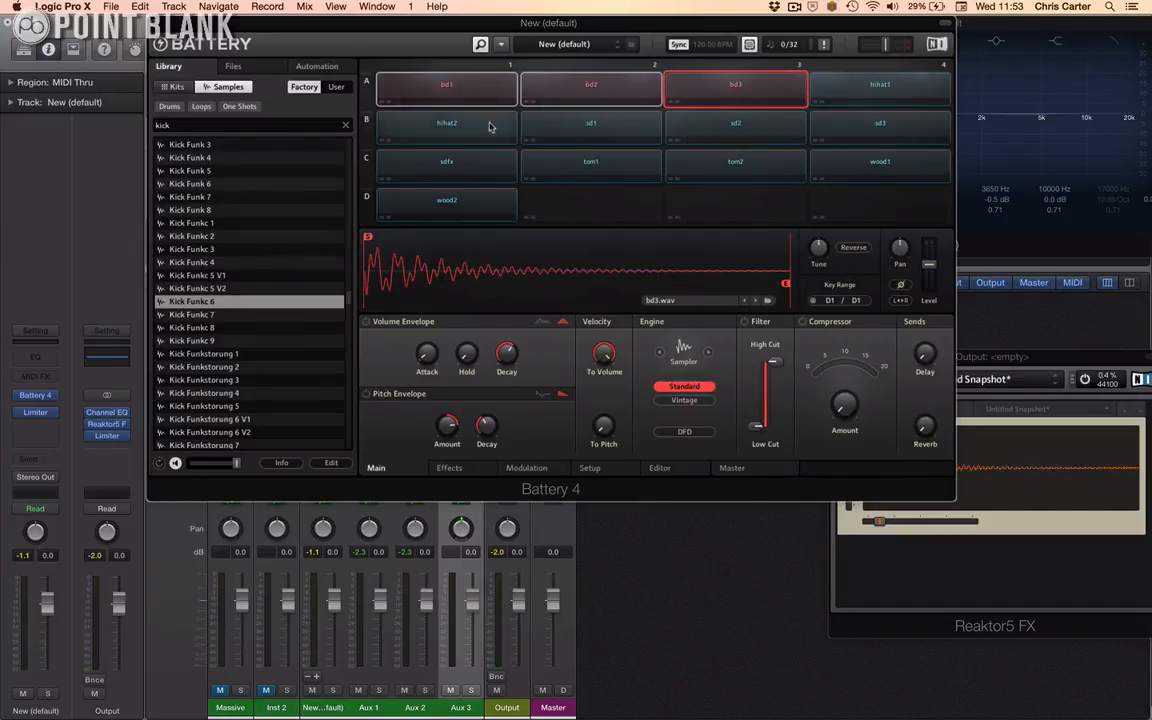
Step: Set the color of the snare cells sd1, sd2 and sd3 to yellow
{"action": "left_click", "coordinate": [605, 128]}
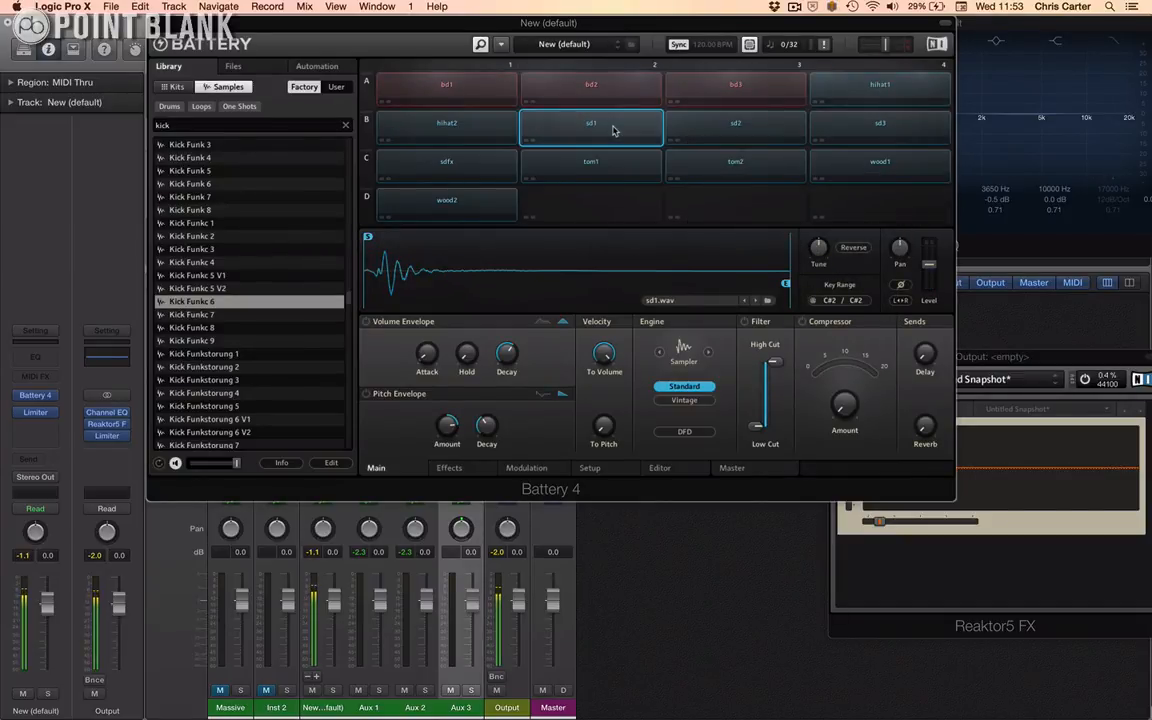
{"action": "left_click", "coordinate": [733, 131]}
{"action": "left_click", "coordinate": [858, 126]}
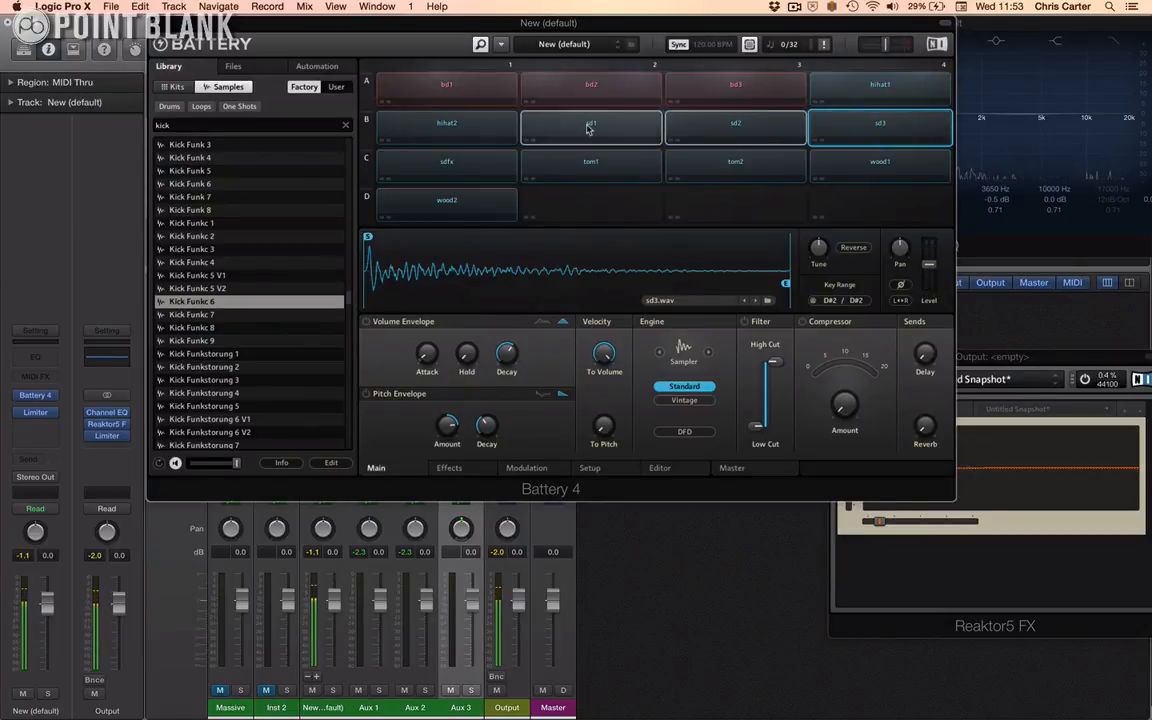
{"action": "right_click", "coordinate": [588, 128]}
{"action": "mouse_move", "coordinate": [618, 270]}
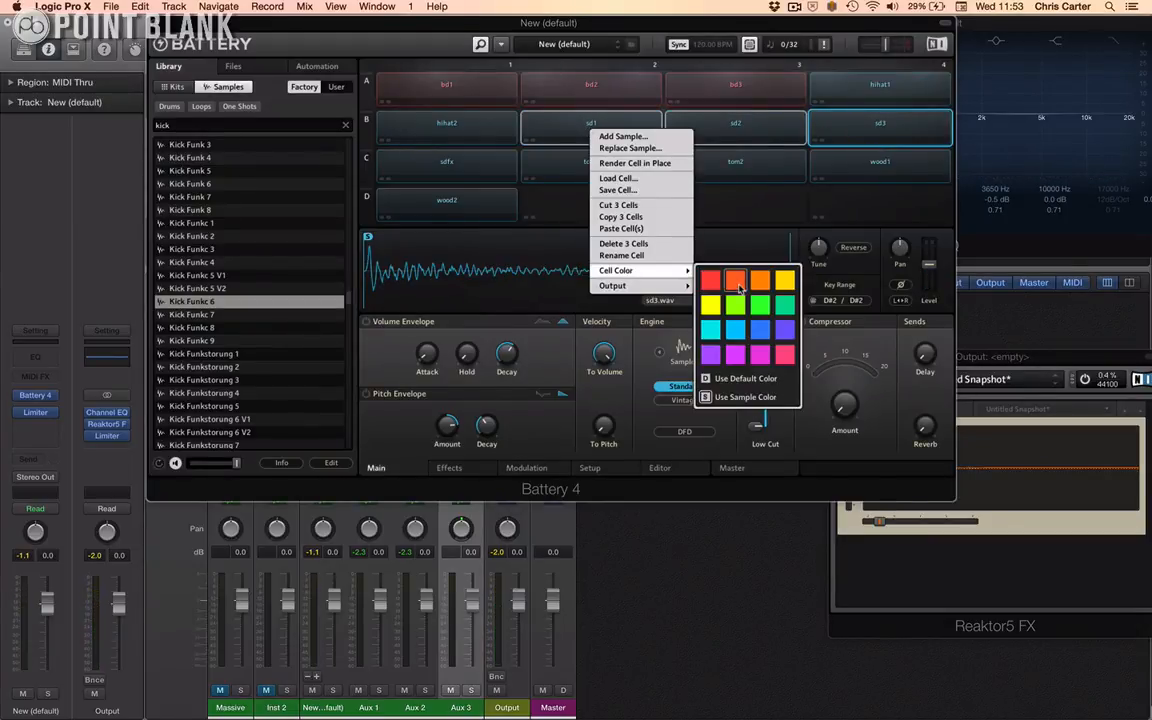
{"action": "left_click", "coordinate": [711, 303]}
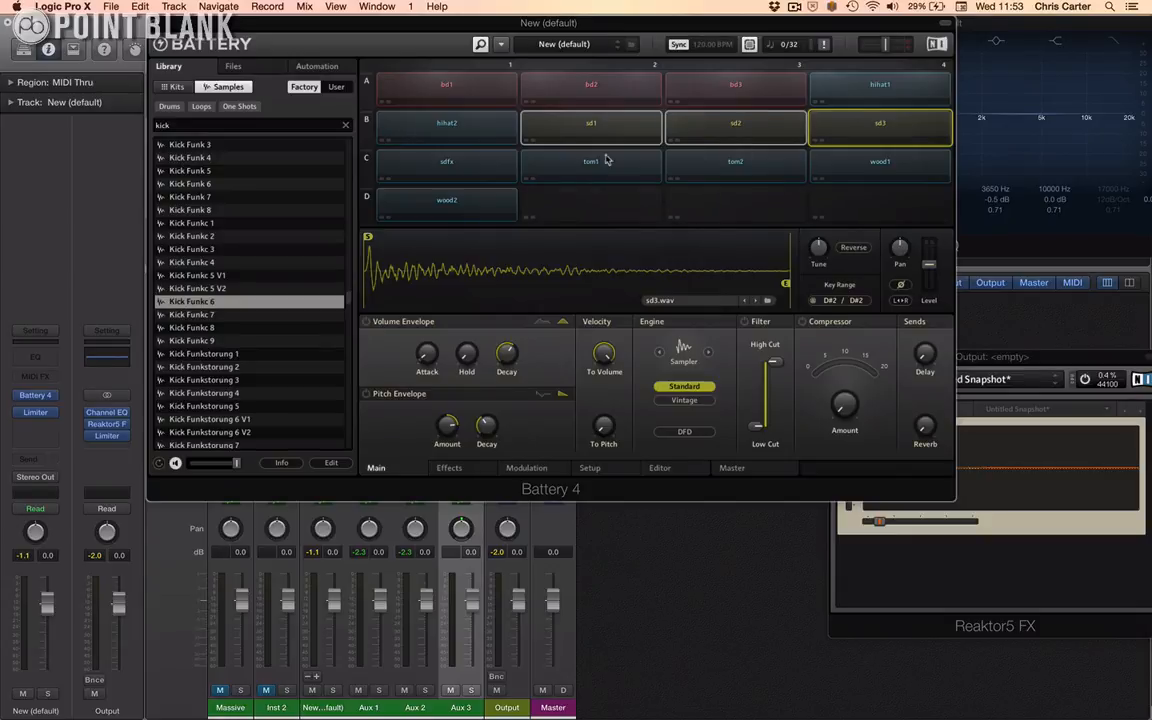
Step: Remap the trigger keys with key range learn, assigning hihat2 to E1 and sd1 to F1, and learn a new key for sd2
{"action": "left_click", "coordinate": [418, 80]}
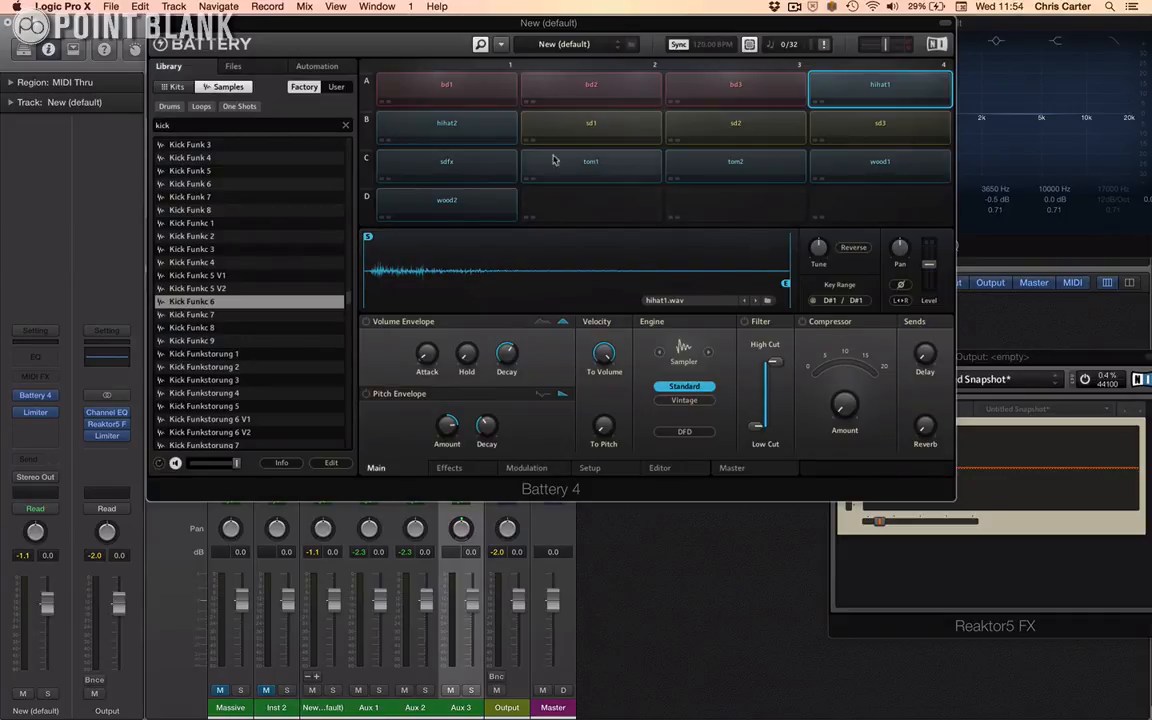
{"action": "left_click", "coordinate": [445, 125]}
{"action": "left_click", "coordinate": [422, 123]}
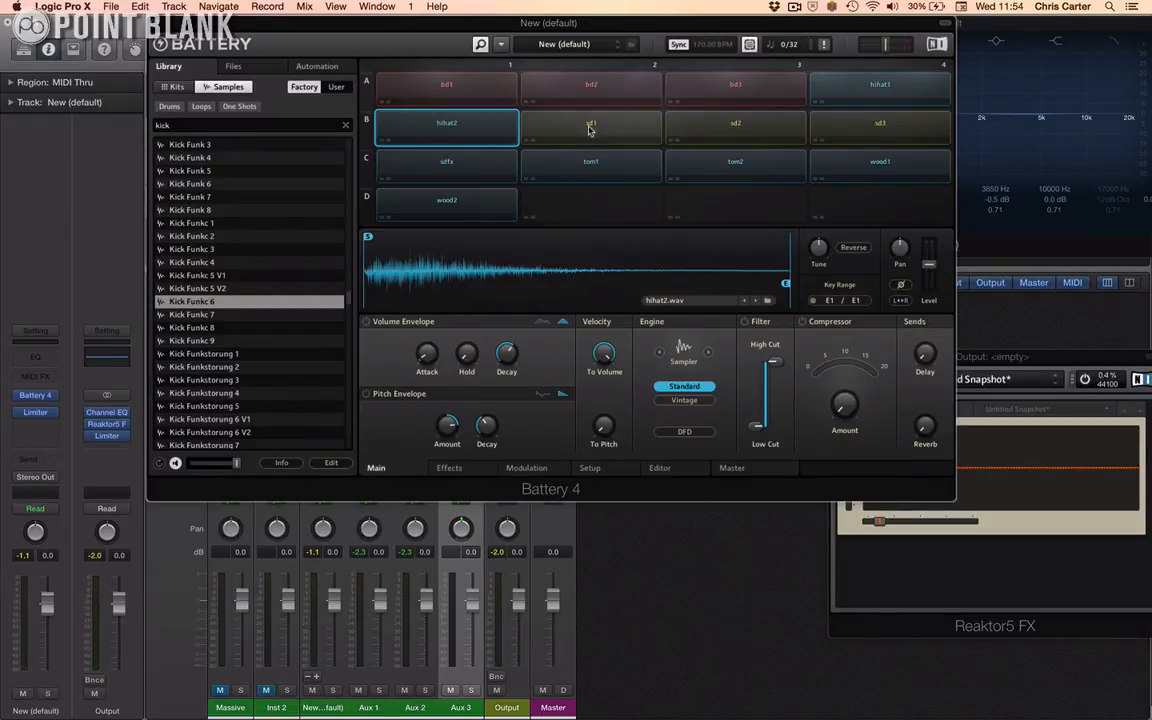
{"action": "left_click", "coordinate": [590, 128]}
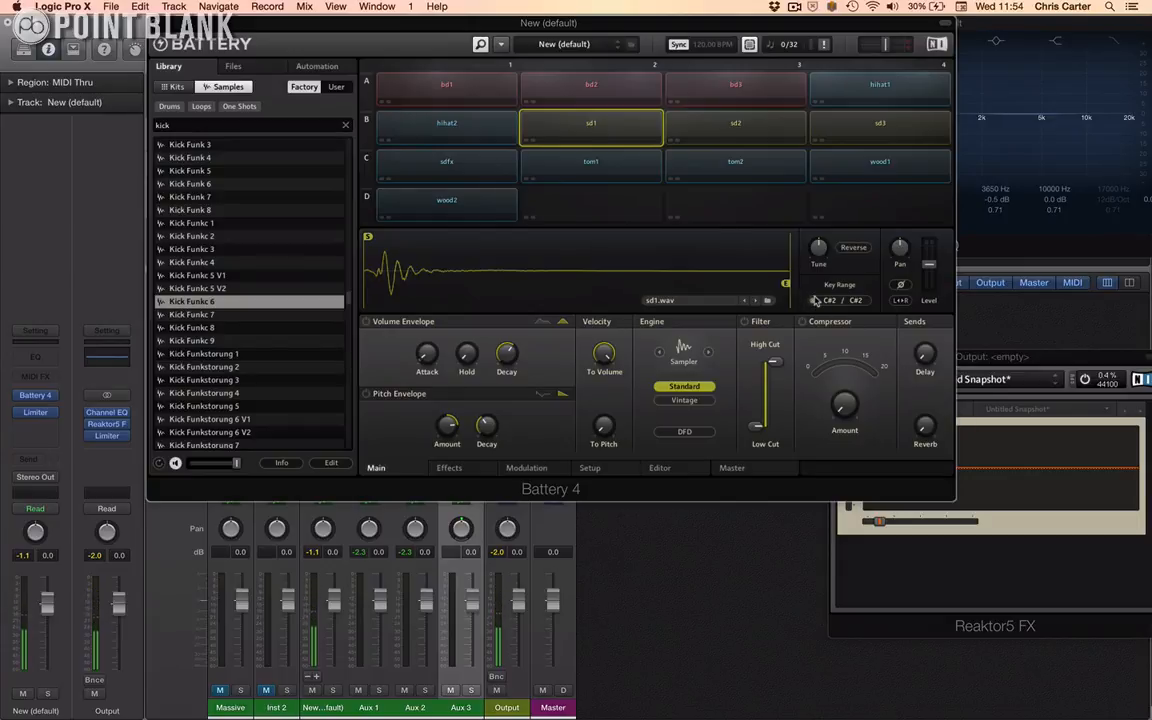
{"action": "left_click", "coordinate": [814, 300]}
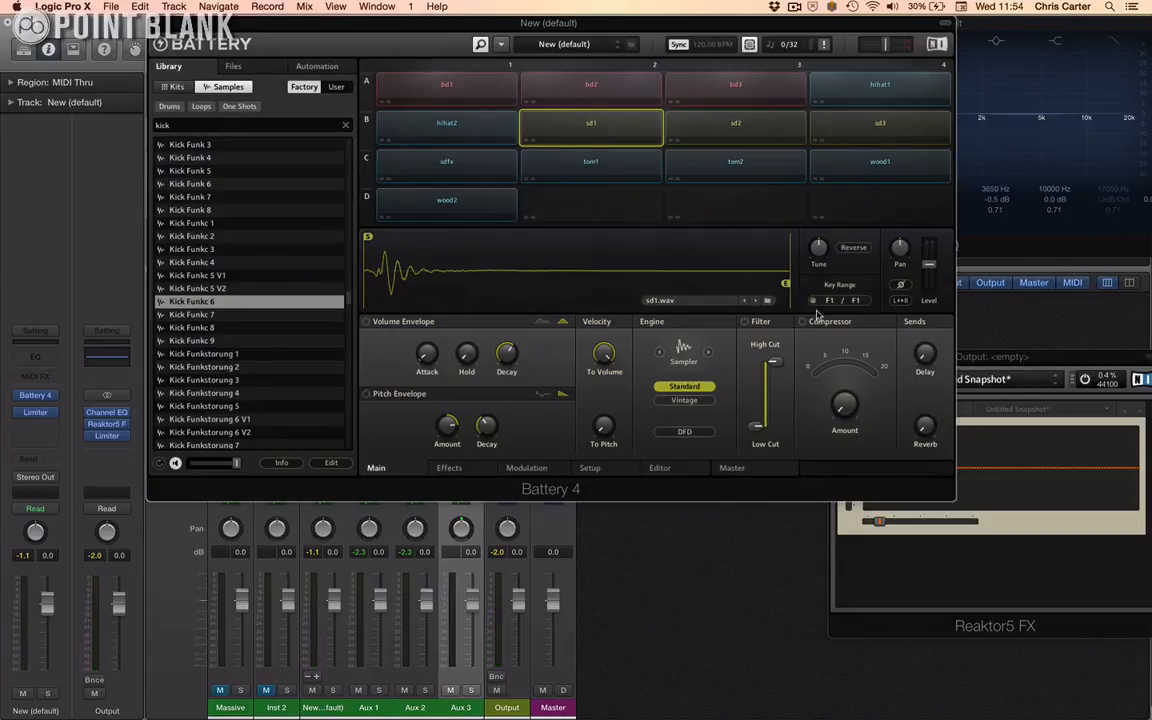
{"action": "left_click", "coordinate": [728, 121]}
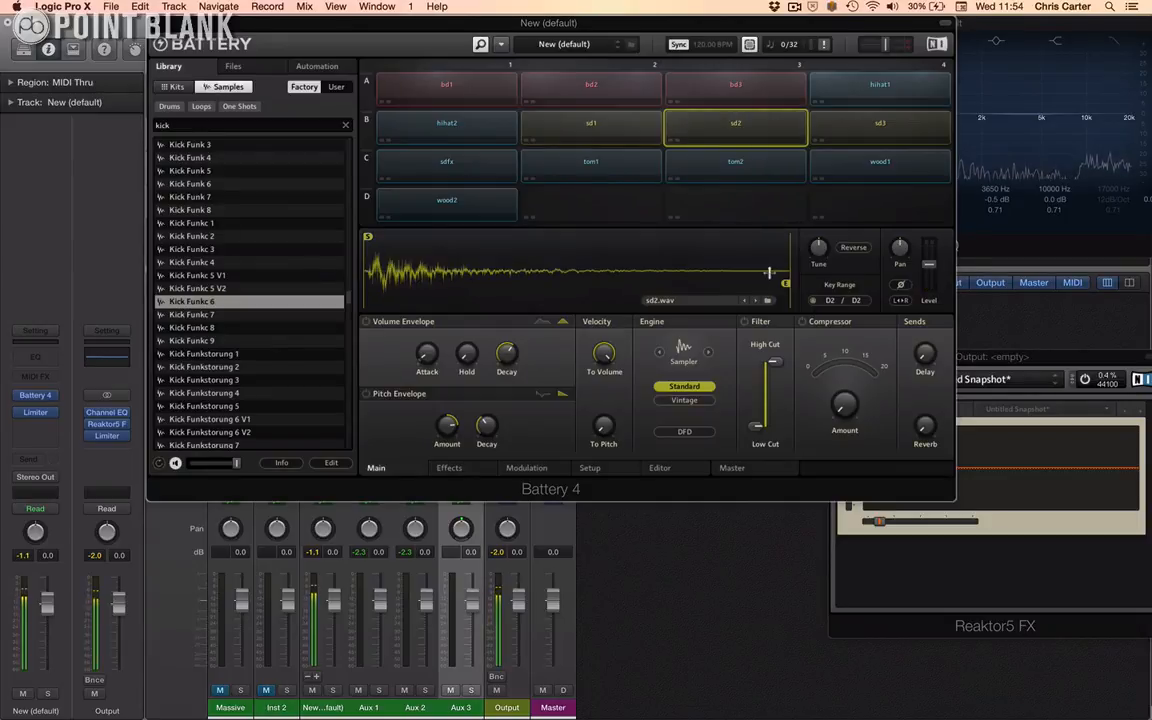
{"action": "left_click", "coordinate": [813, 300]}
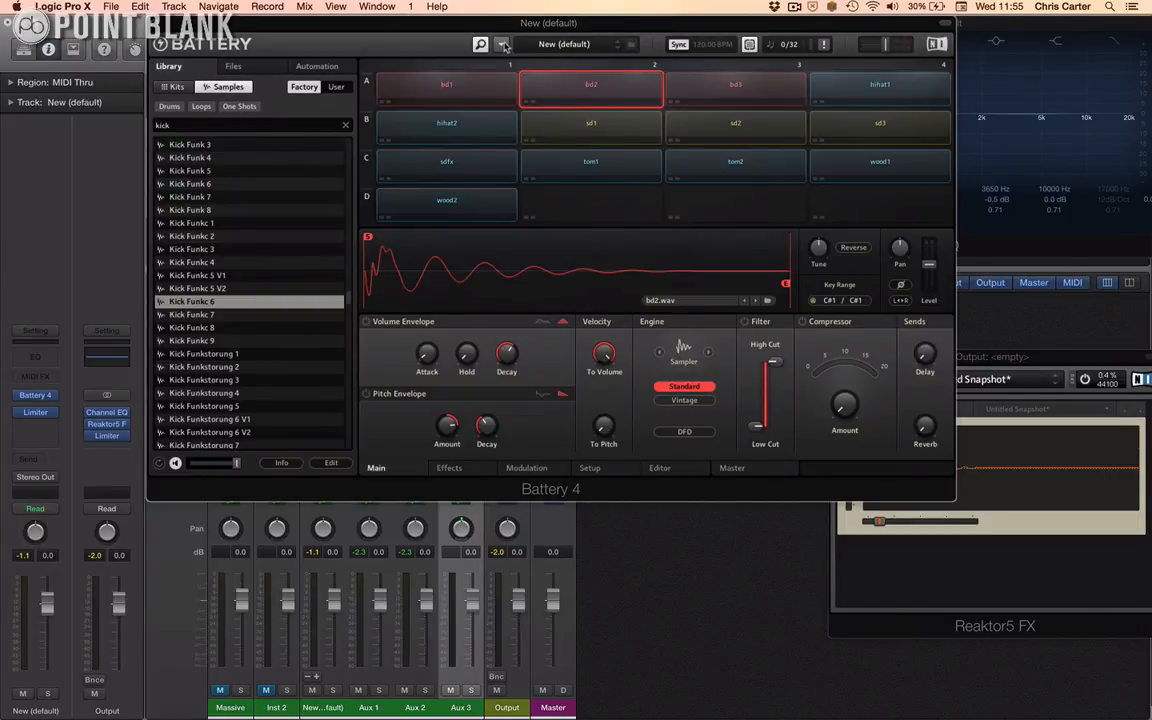
Step: Check the user samples in the library and the contents of the Battery 4 Kits folder in Finder
{"action": "left_click", "coordinate": [337, 87]}
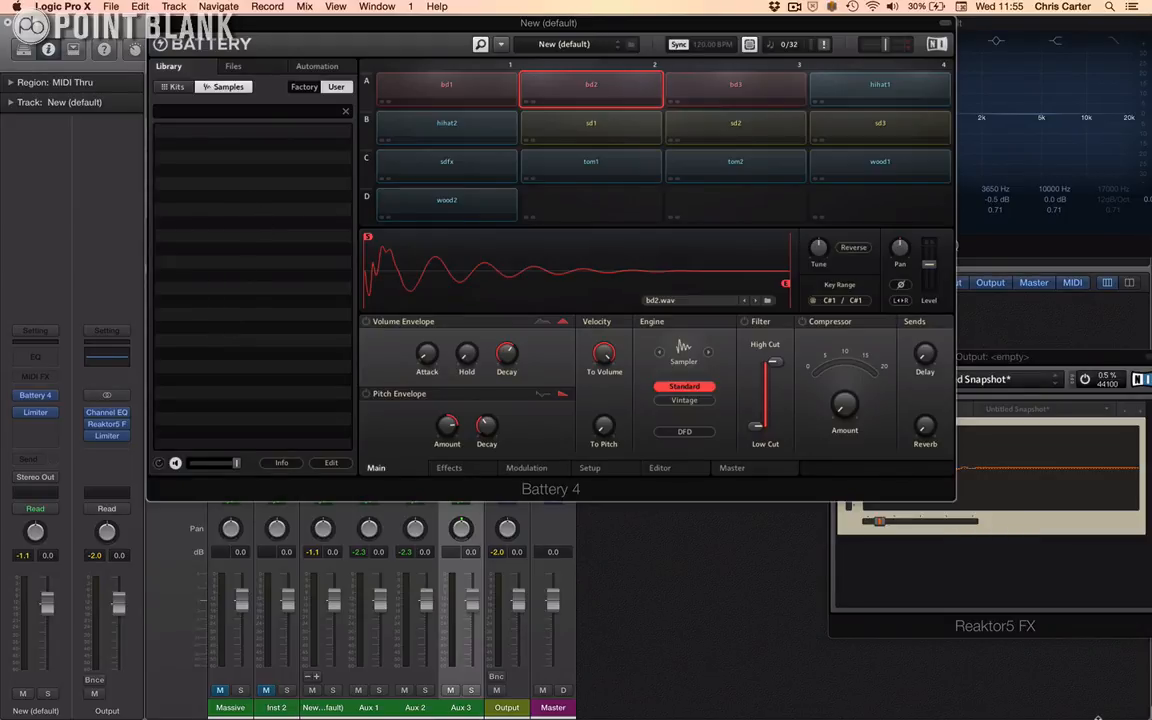
{"action": "key", "text": "super+Tab"}
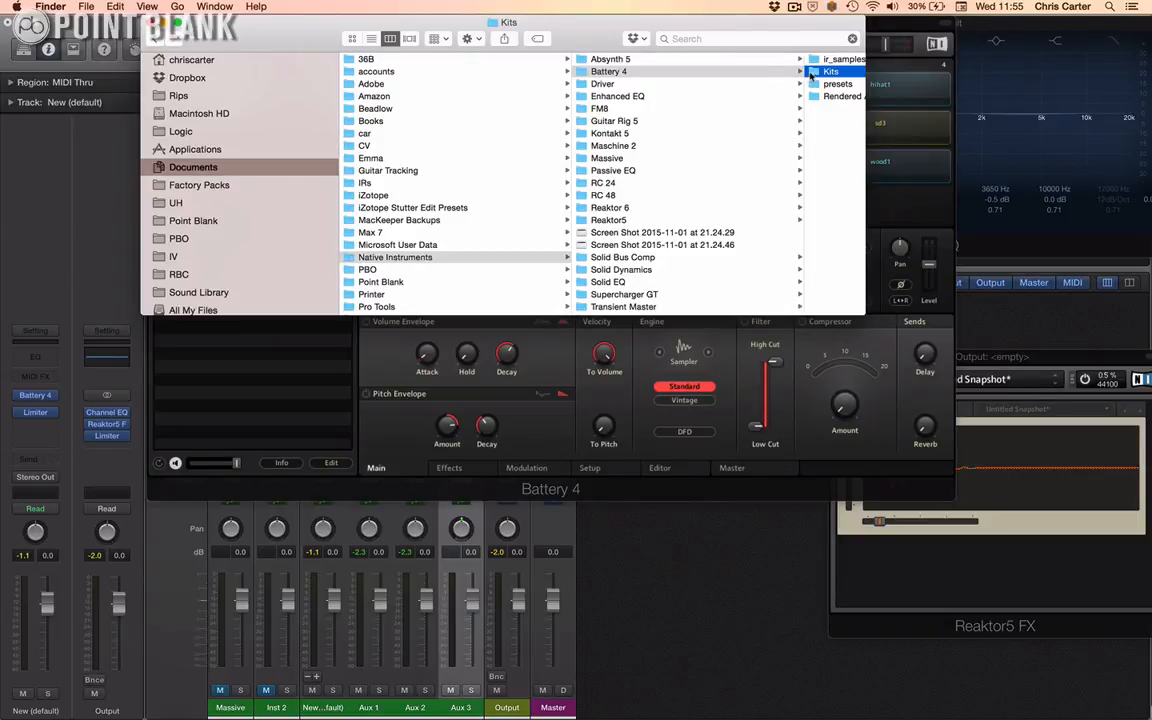
{"action": "scroll", "coordinate": [814, 75], "scroll_direction": "right", "scroll_amount": 8}
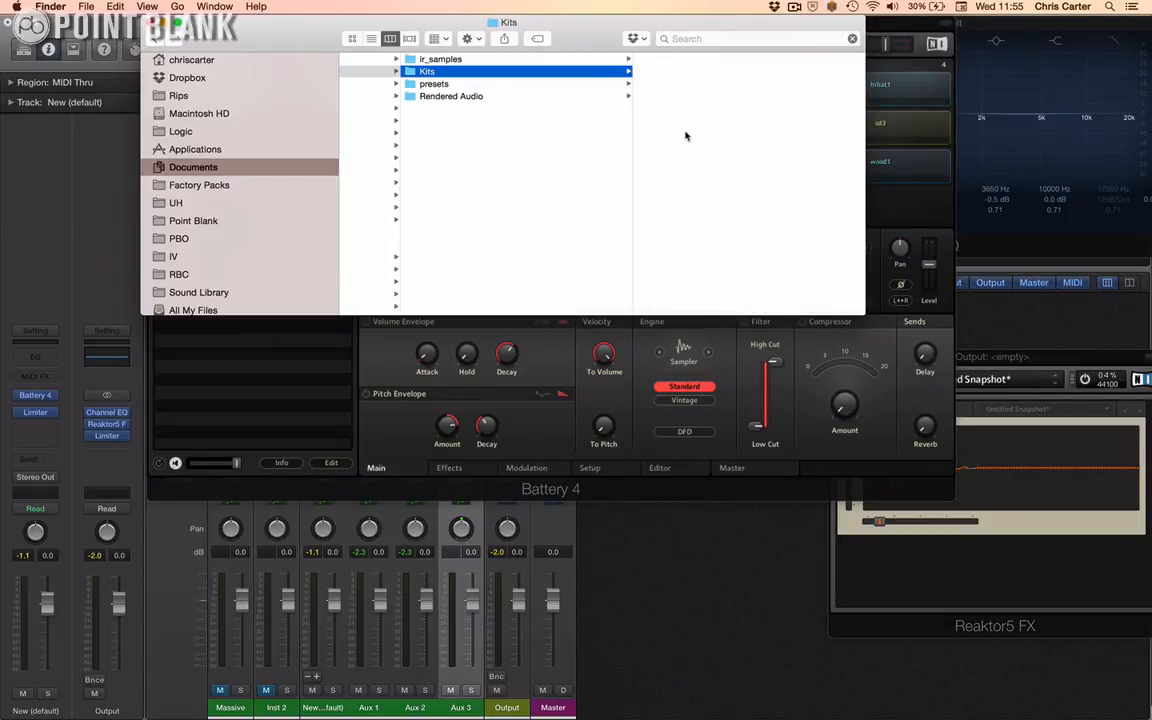
{"action": "key", "text": "super+Tab"}
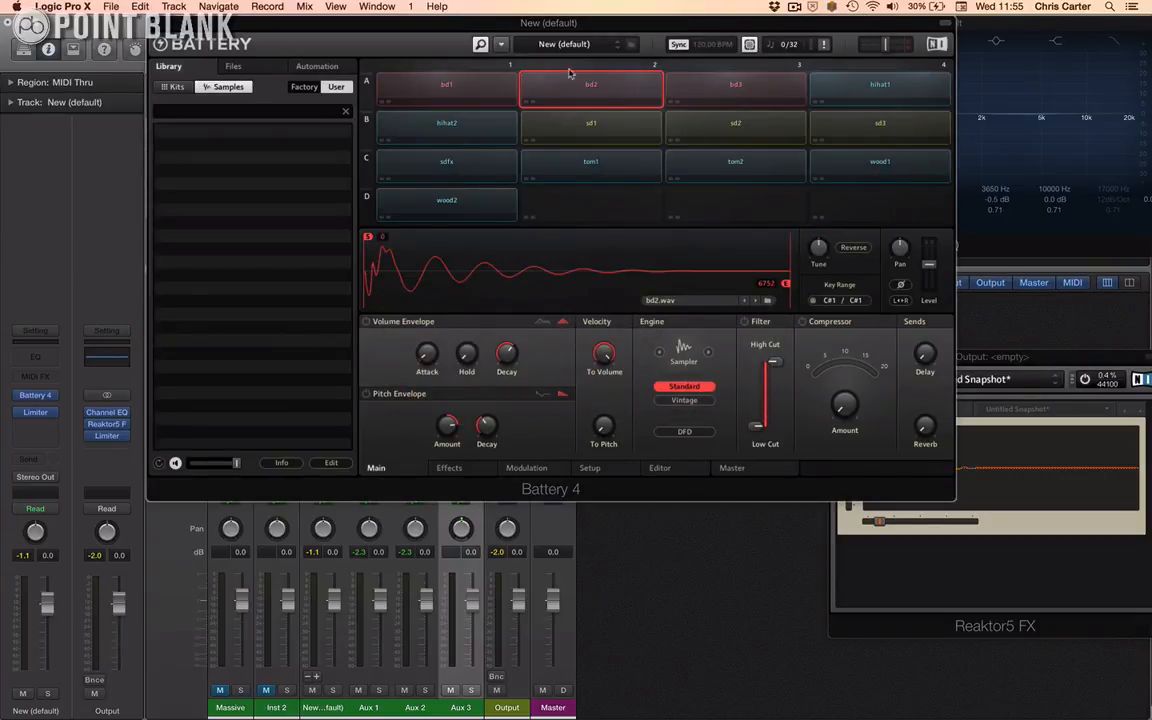
Step: Save the kit as "Korg Minipops 1" in the Battery 4 Kits folder, using the monolith format
{"action": "left_click", "coordinate": [501, 44]}
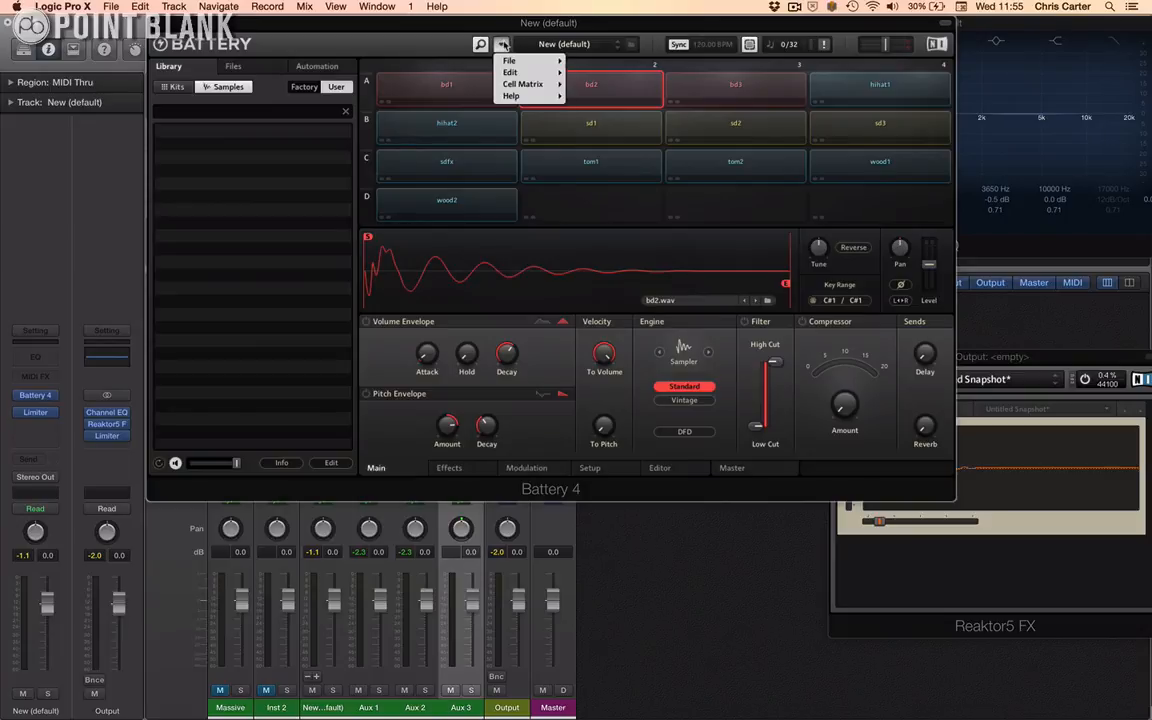
{"action": "mouse_move", "coordinate": [509, 61]}
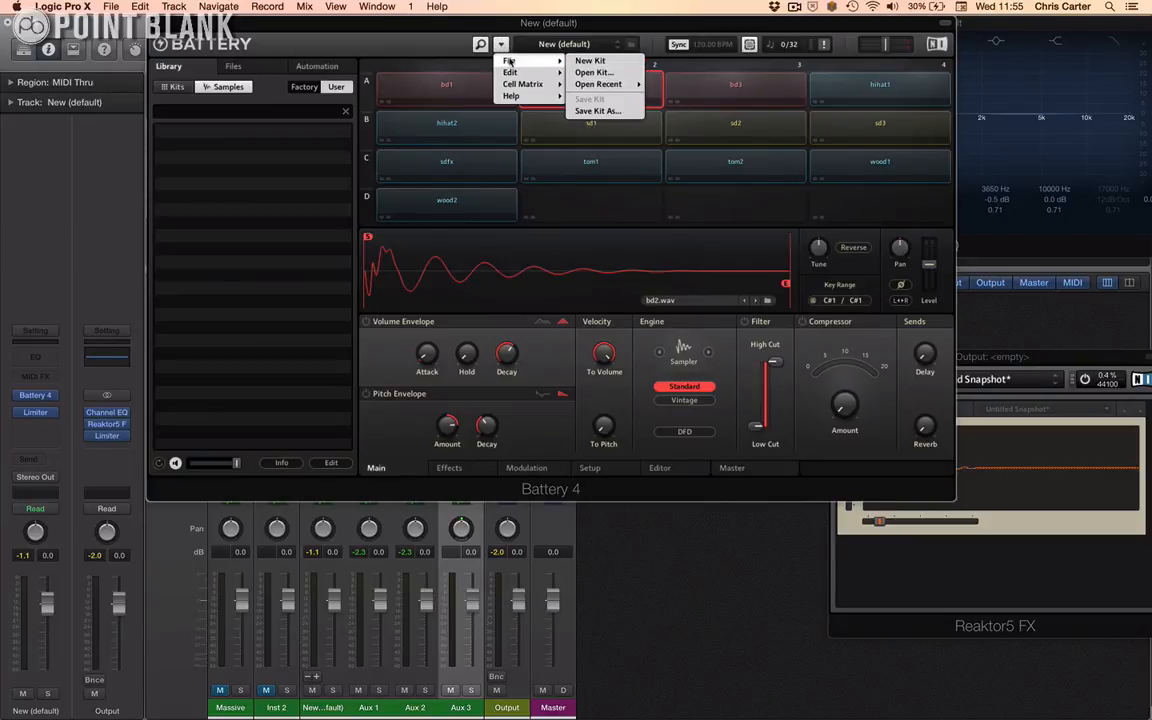
{"action": "left_click", "coordinate": [598, 110]}
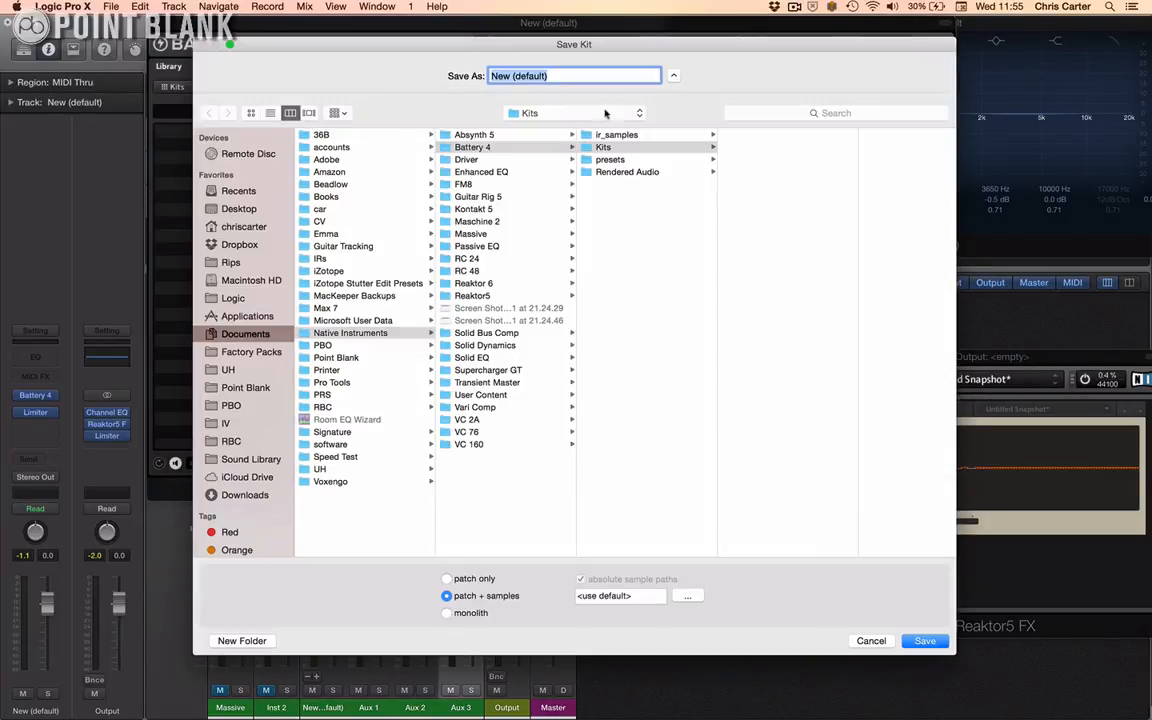
{"action": "left_click", "coordinate": [556, 76]}
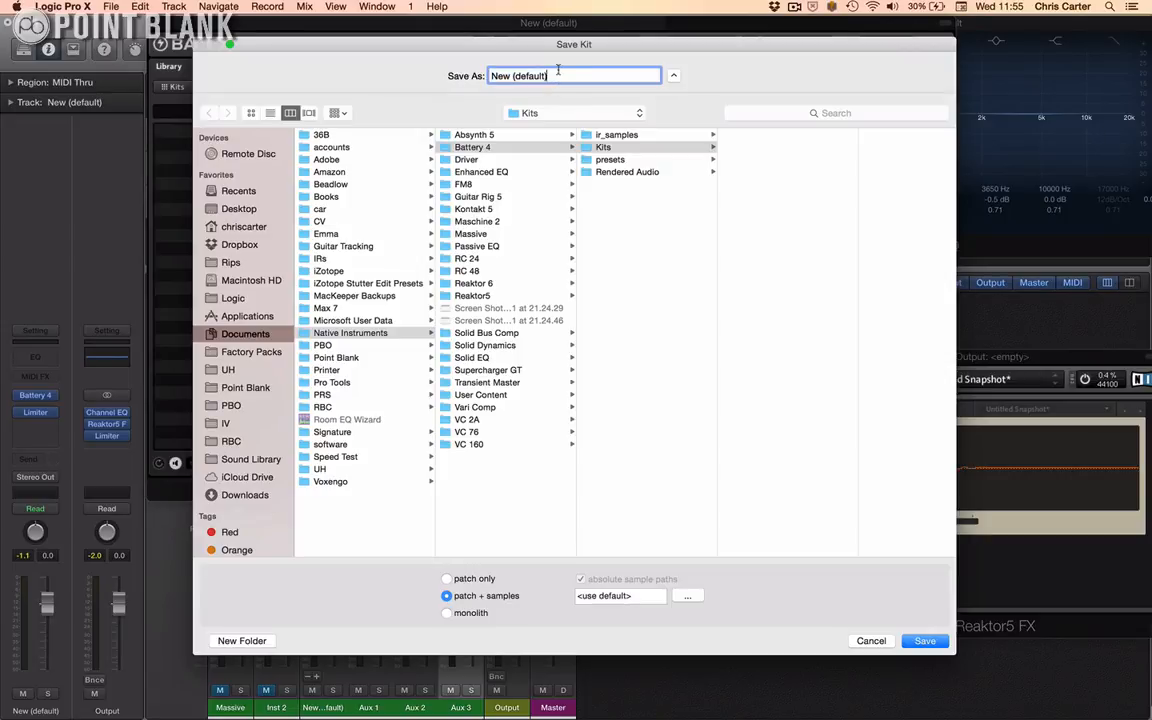
{"action": "left_click_drag", "start_coordinate": [557, 75], "coordinate": [448, 69]}
{"action": "type", "text": "Korg Minipops 1"}
{"action": "left_click", "coordinate": [447, 613]}
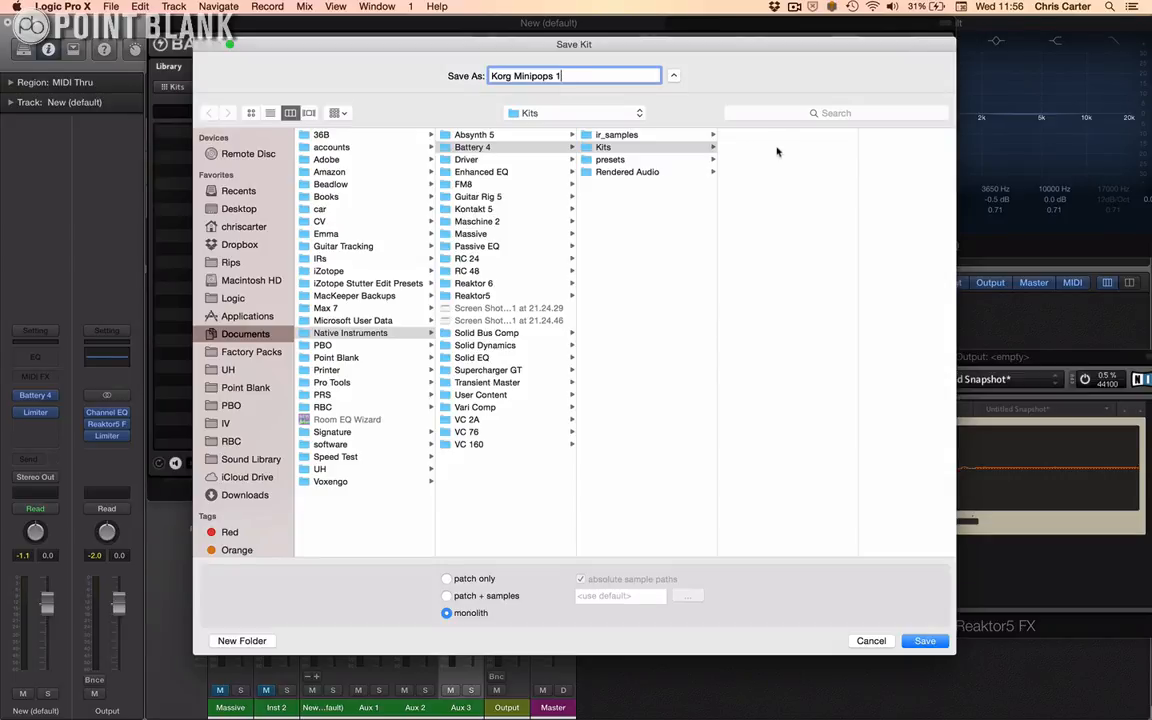
{"action": "left_click_drag", "start_coordinate": [684, 42], "coordinate": [756, 321]}
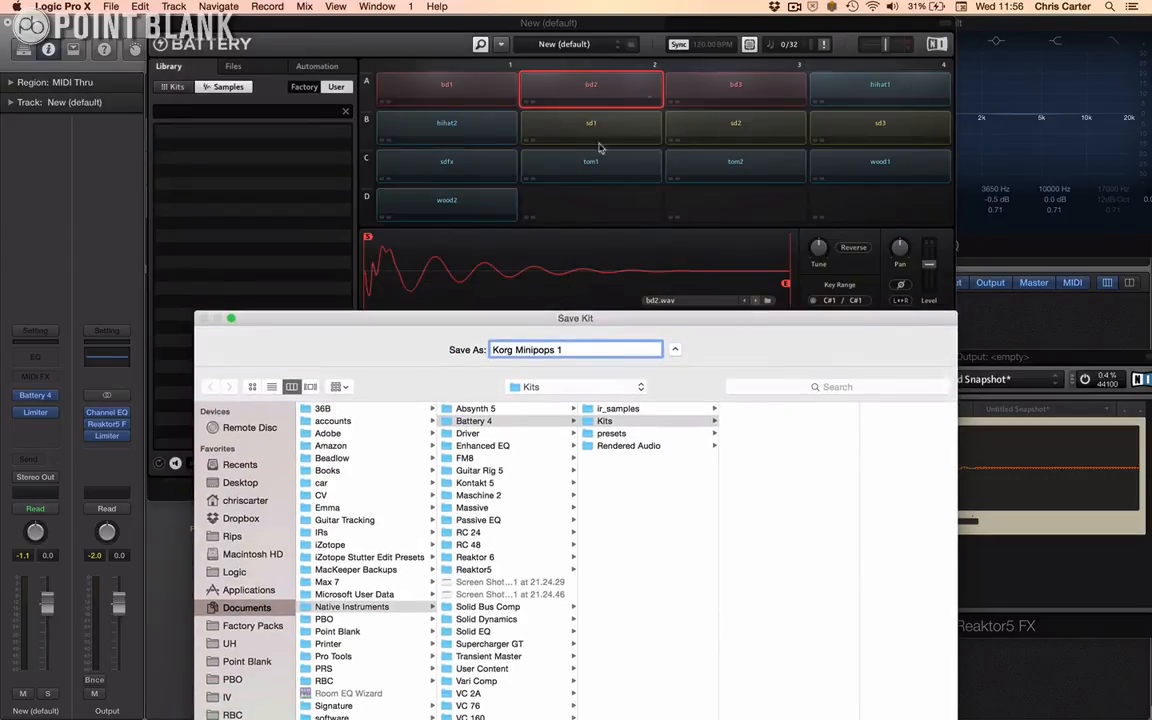
{"action": "left_click_drag", "start_coordinate": [596, 321], "coordinate": [602, 29]}
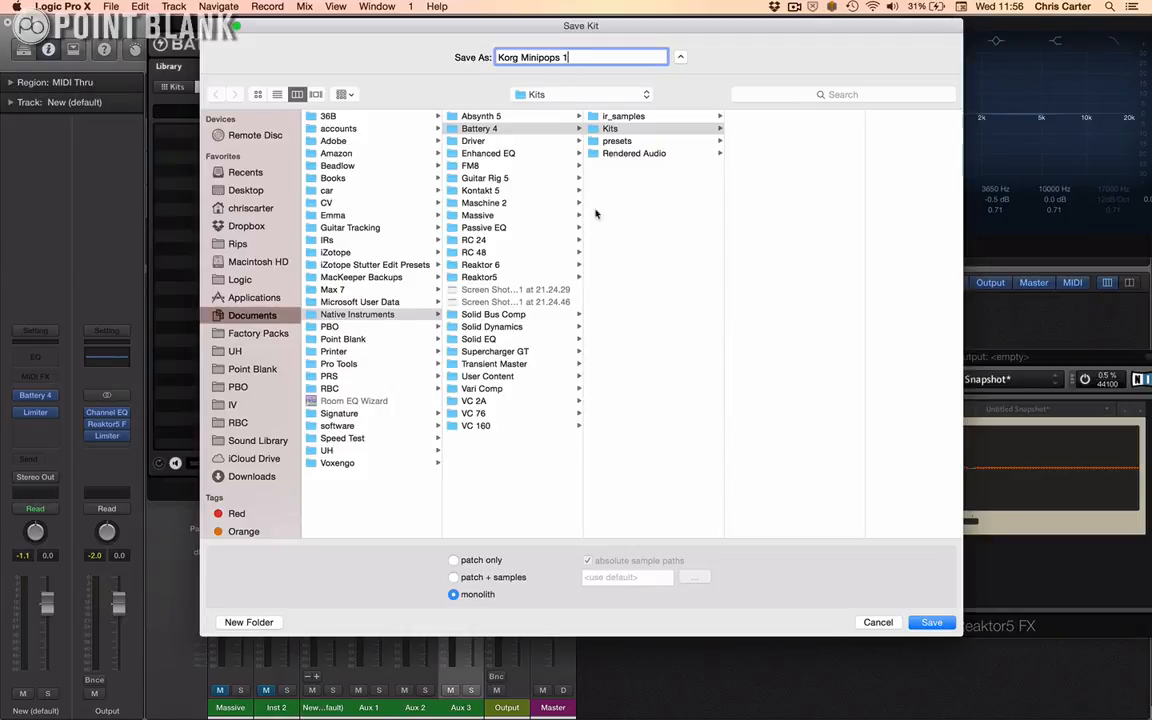
{"action": "key", "text": "BackSpace"}
{"action": "left_click", "coordinate": [932, 623]}
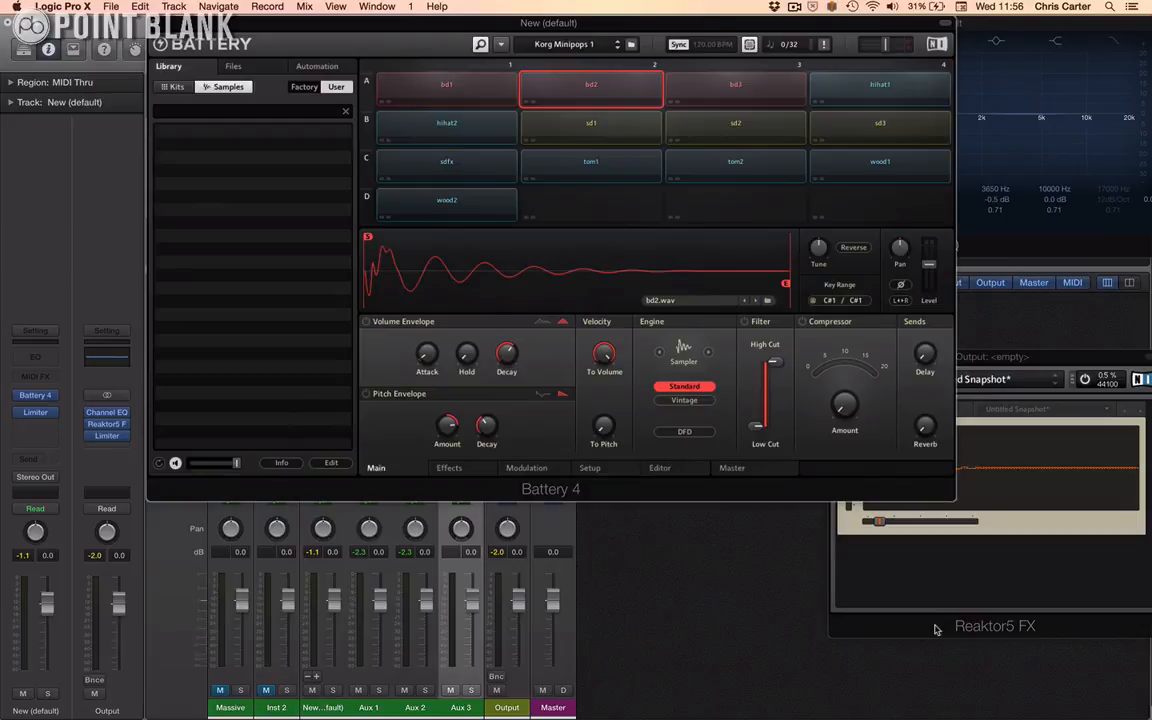
Step: Audition the bass drum cells bd1, bd2 and bd3 in the saved kit
{"action": "left_click", "coordinate": [482, 95]}
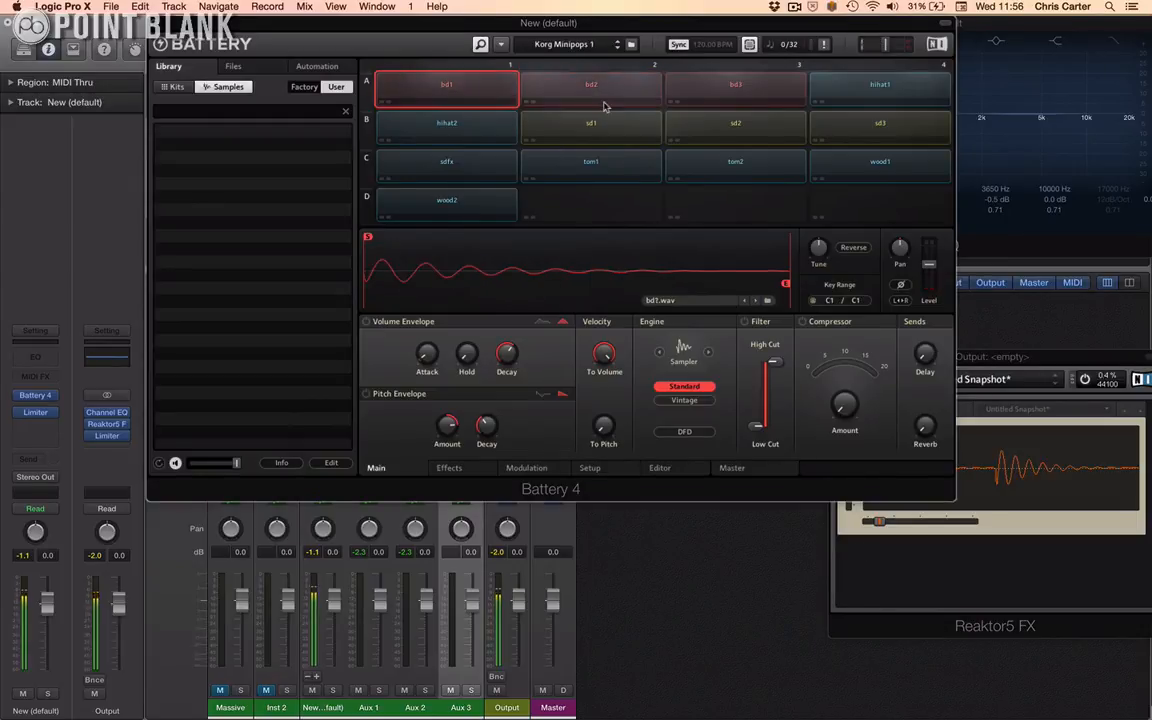
{"action": "left_click", "coordinate": [606, 101]}
{"action": "left_click", "coordinate": [698, 103]}
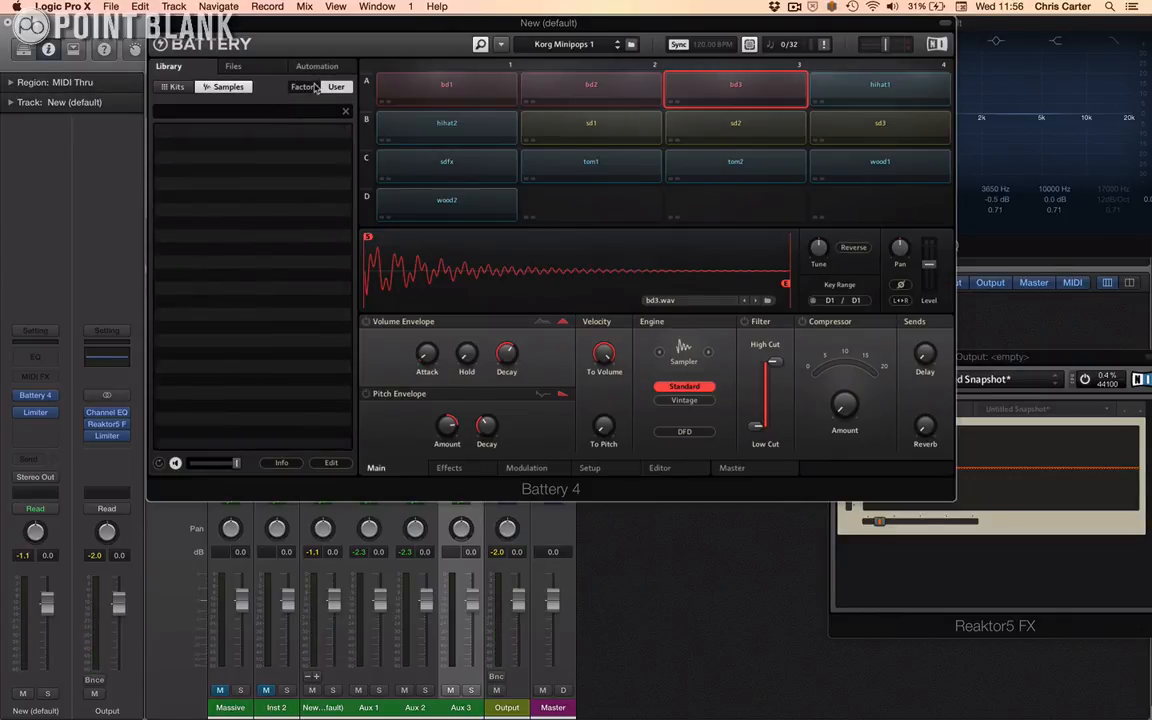
Step: Check the user kits in the library and the Kits folder in Finder for the saved kit, and return to Battery
{"action": "left_click", "coordinate": [176, 87]}
{"action": "left_click", "coordinate": [336, 87]}
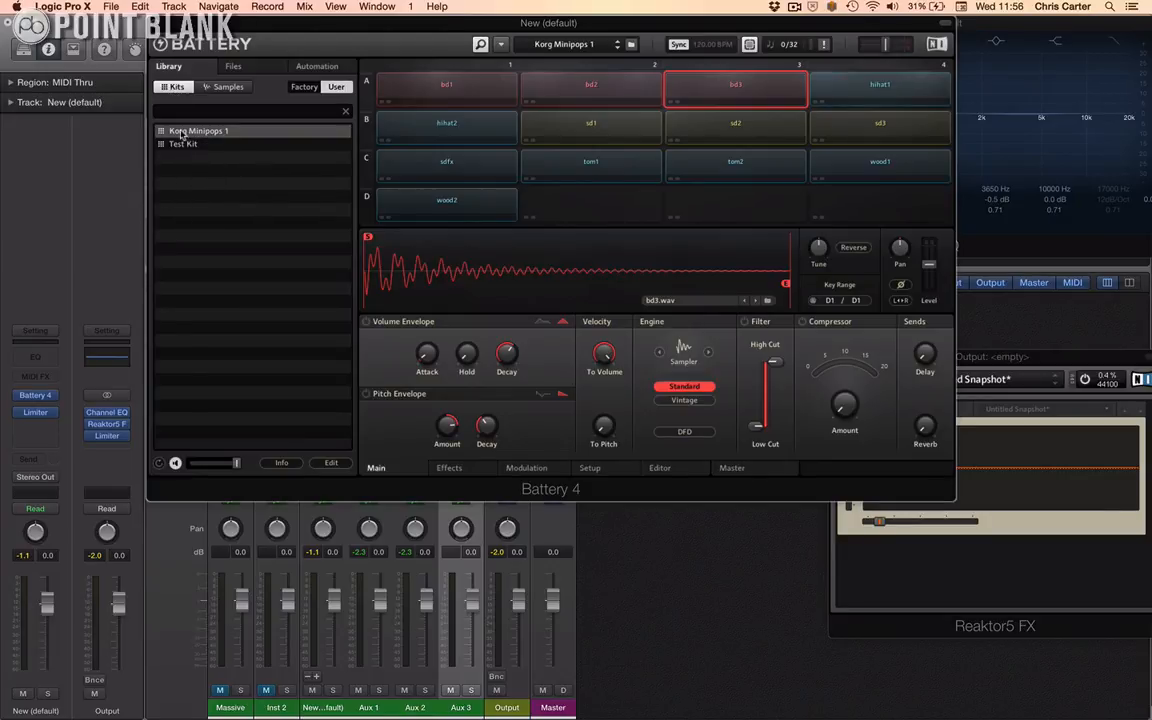
{"action": "key", "text": "super+Tab"}
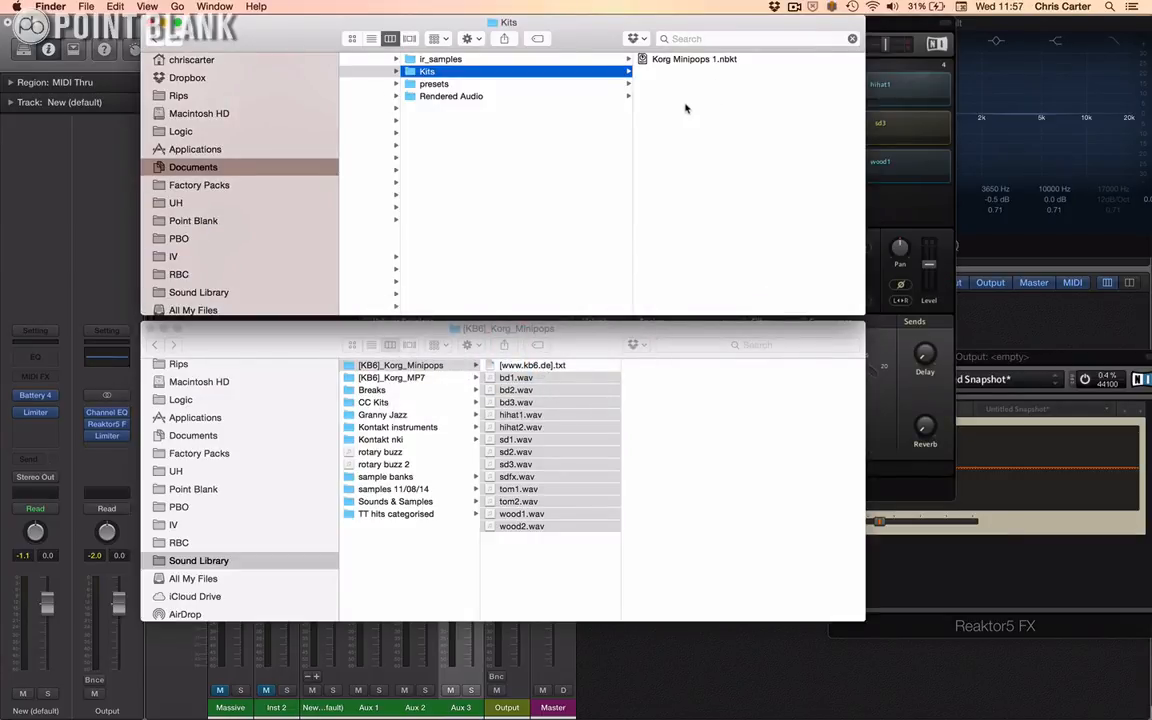
{"action": "key", "text": "super+Tab"}
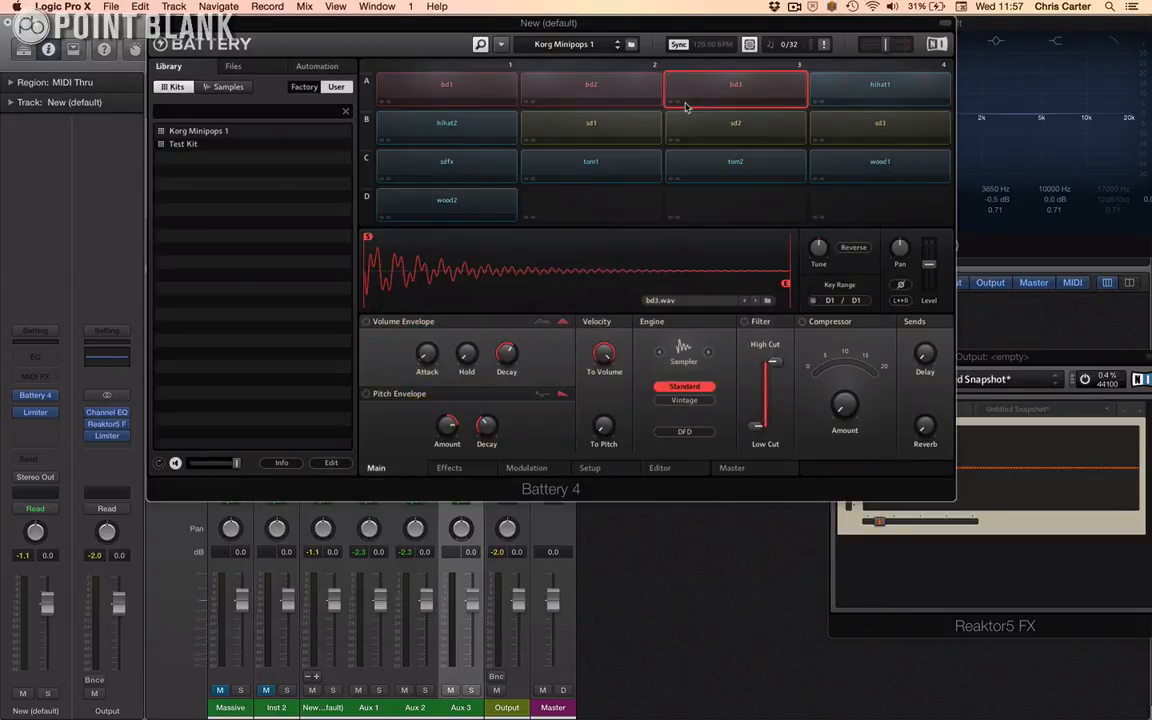